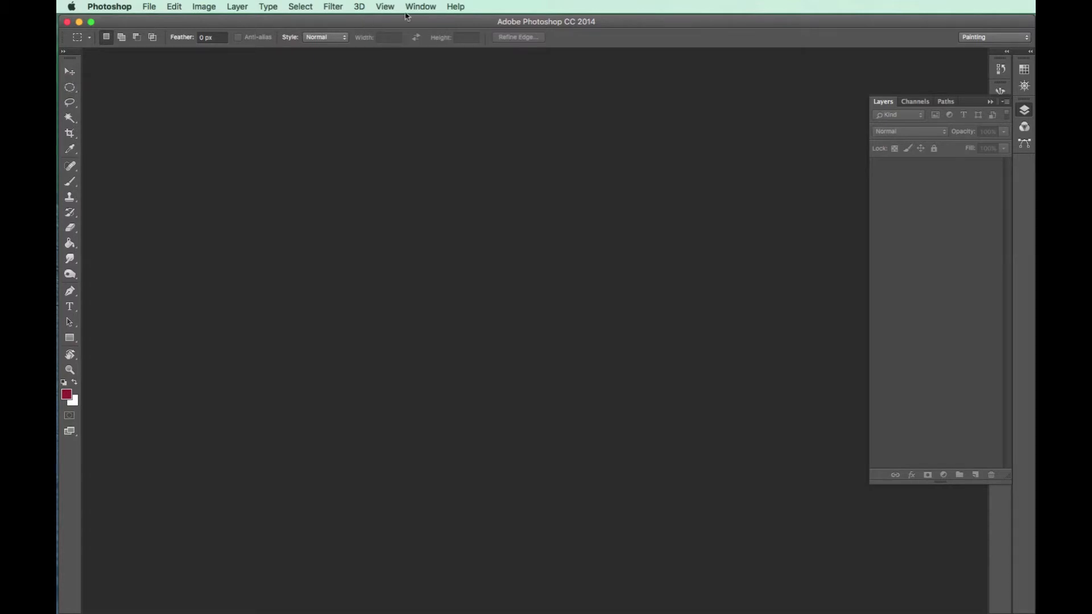
click(386, 7)
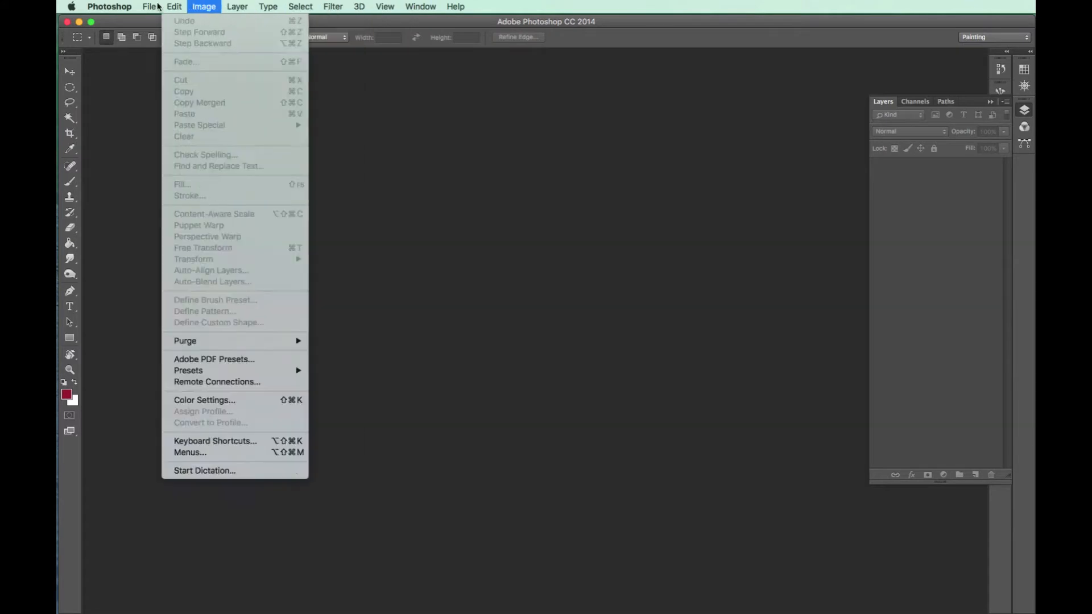
click(445, 22)
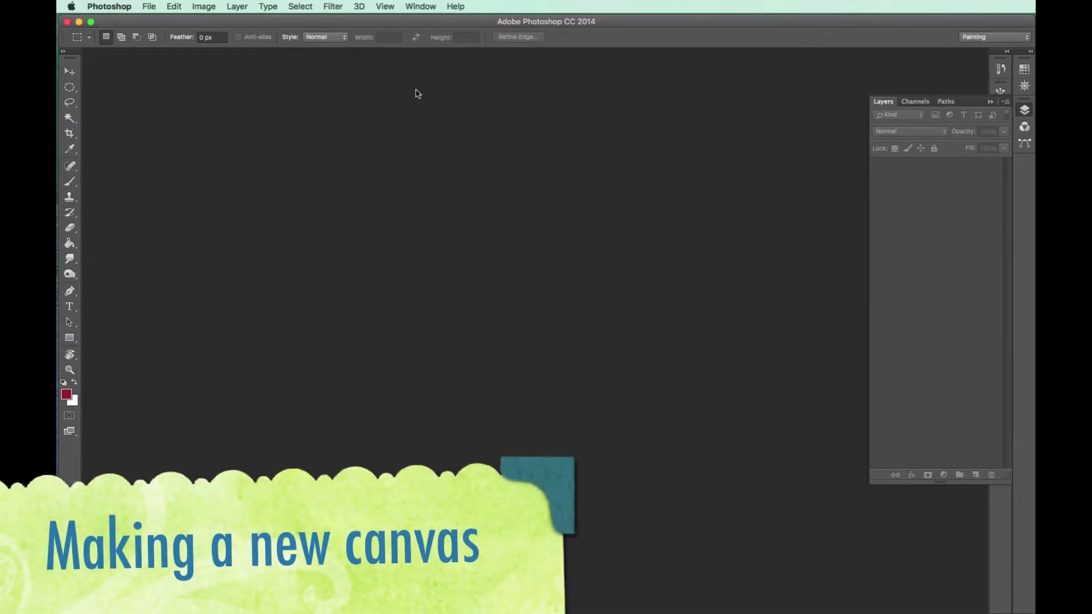
- Create a new 11 × 8.5 inch RGB canvas at 300 pixels per inch with a white background
click(146, 7)
click(161, 24)
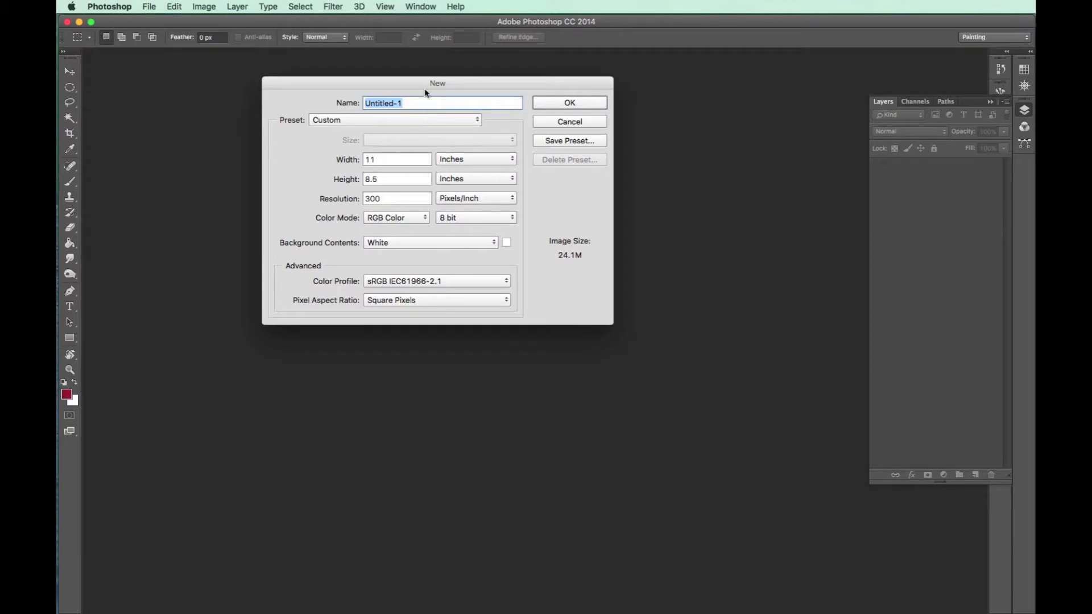
double_click(393, 199)
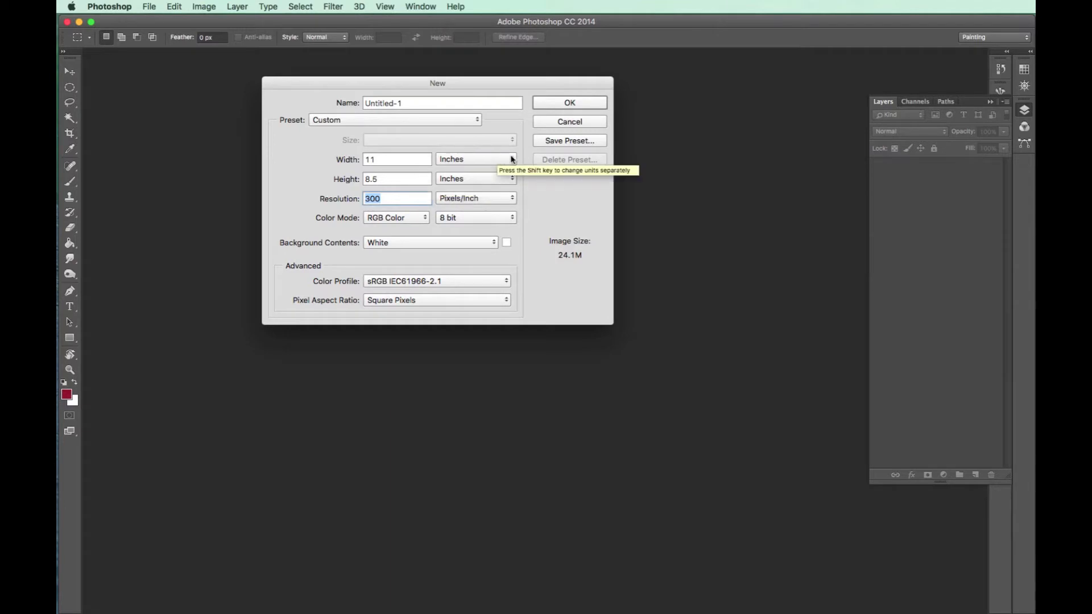
click(543, 104)
- Collapse the Layers panel and undock the toolbox so it floats over the document area
click(991, 102)
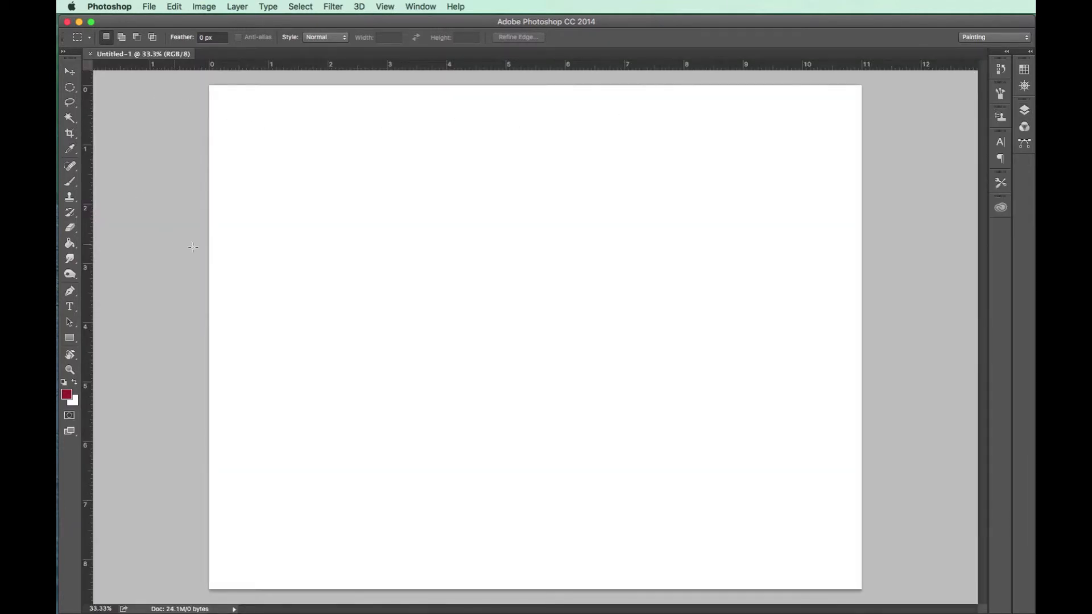
mouse_move(69, 56)
mouse_down()
mouse_move(120, 98)
mouse_move(66, 55)
mouse_up()
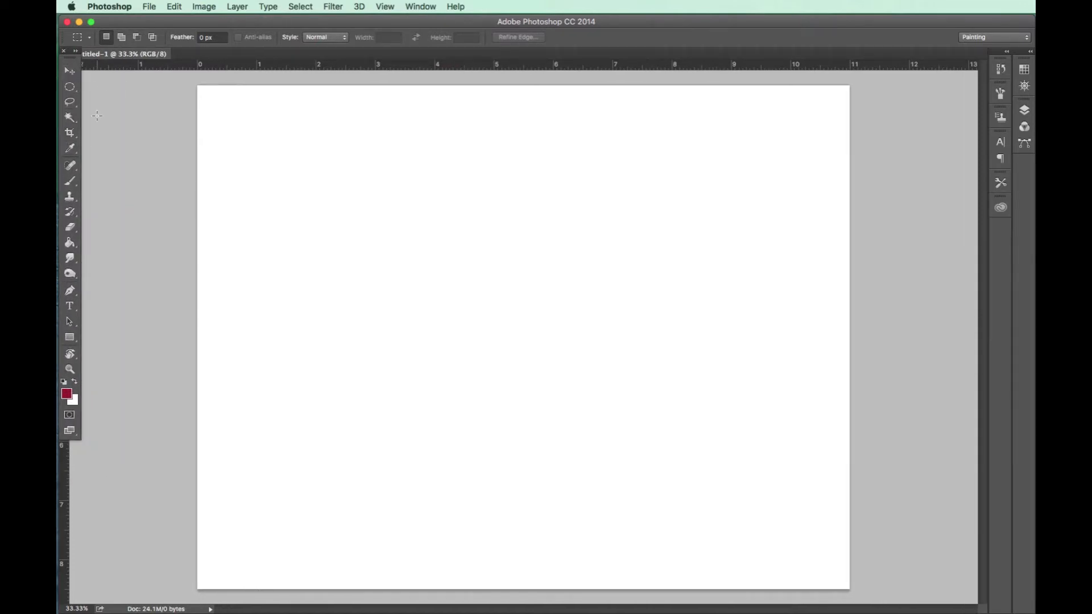
click(204, 7)
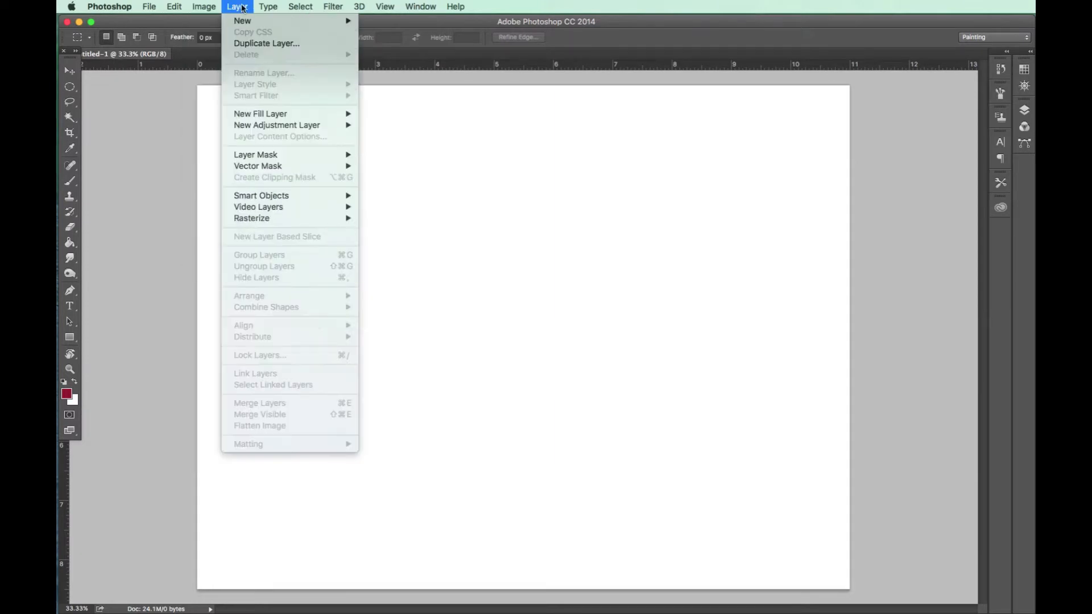
mouse_move(308, 8)
mouse_move(190, 10)
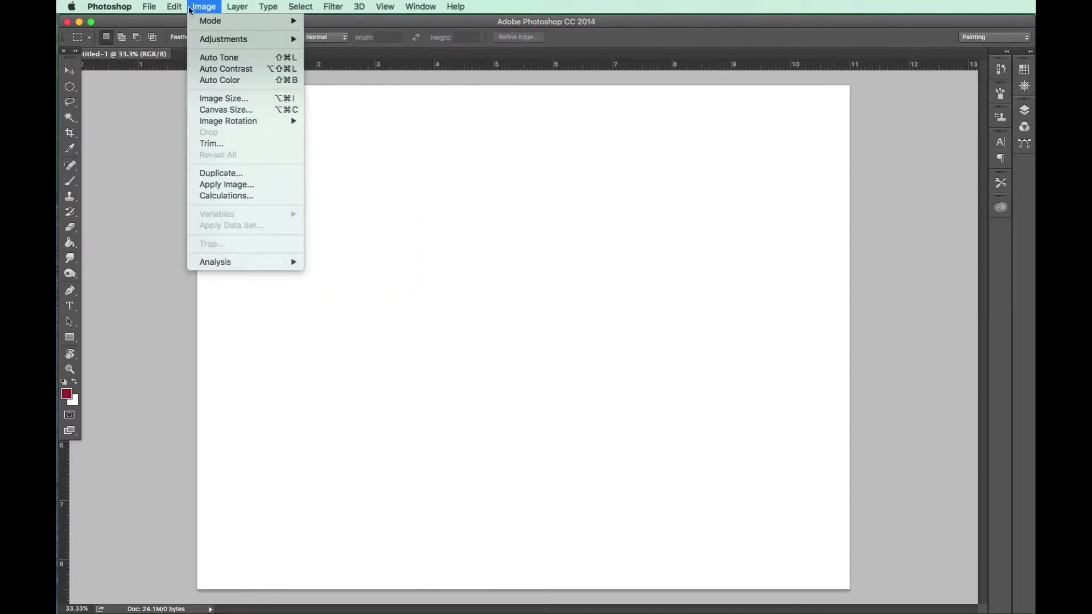
click(190, 10)
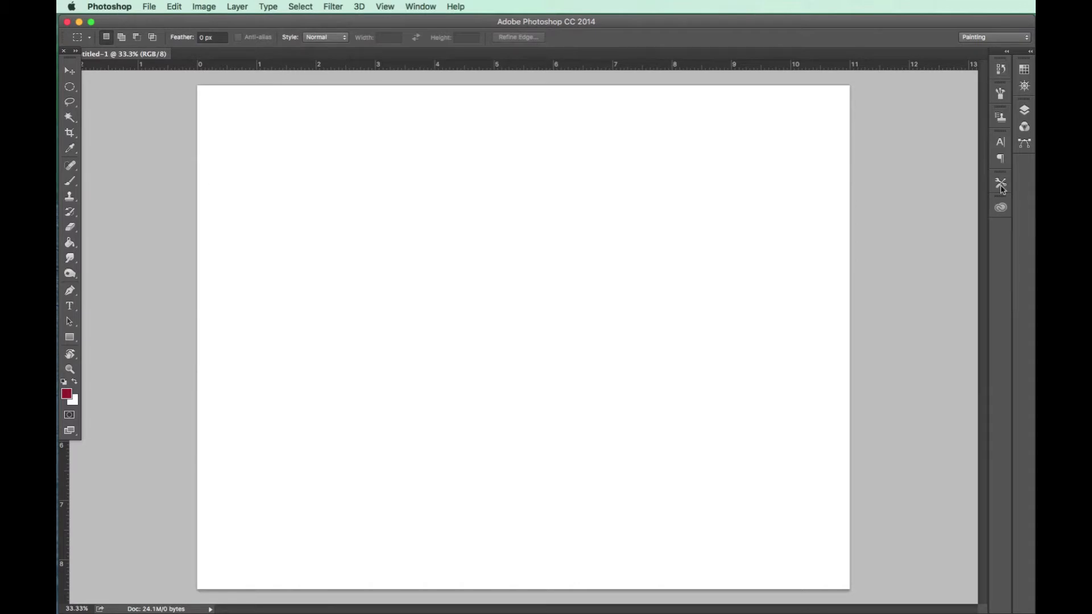
- Show the Layers panel and add a new empty layer above the Background
click(1024, 111)
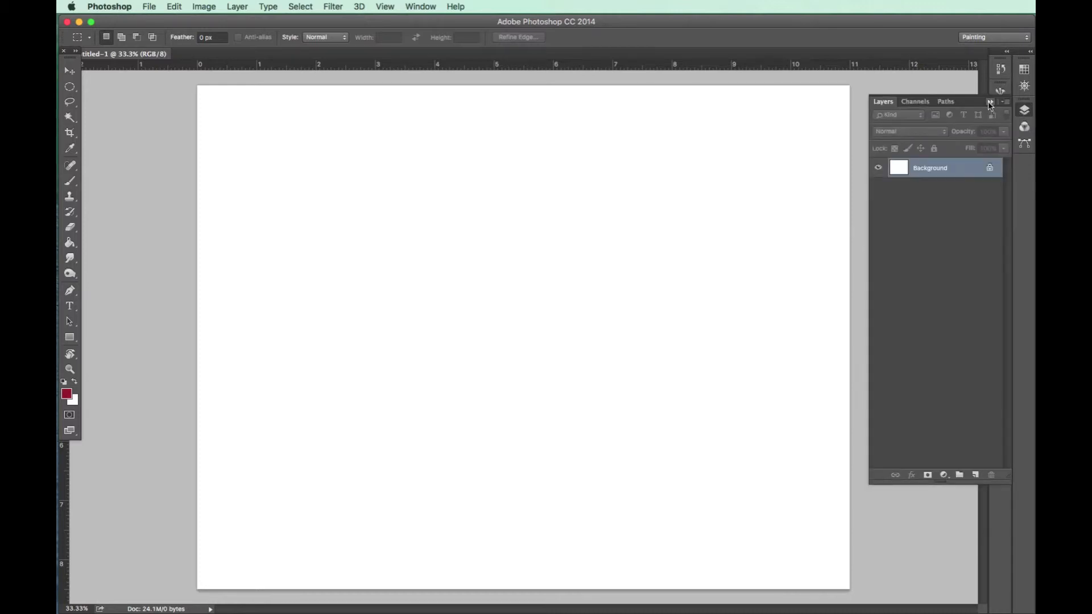
click(990, 101)
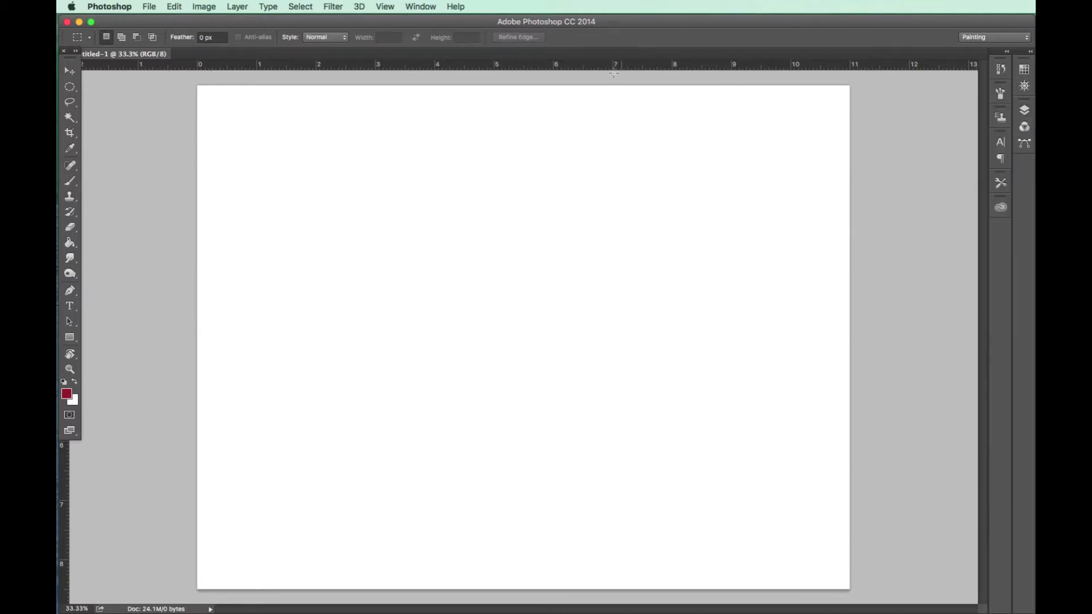
click(385, 7)
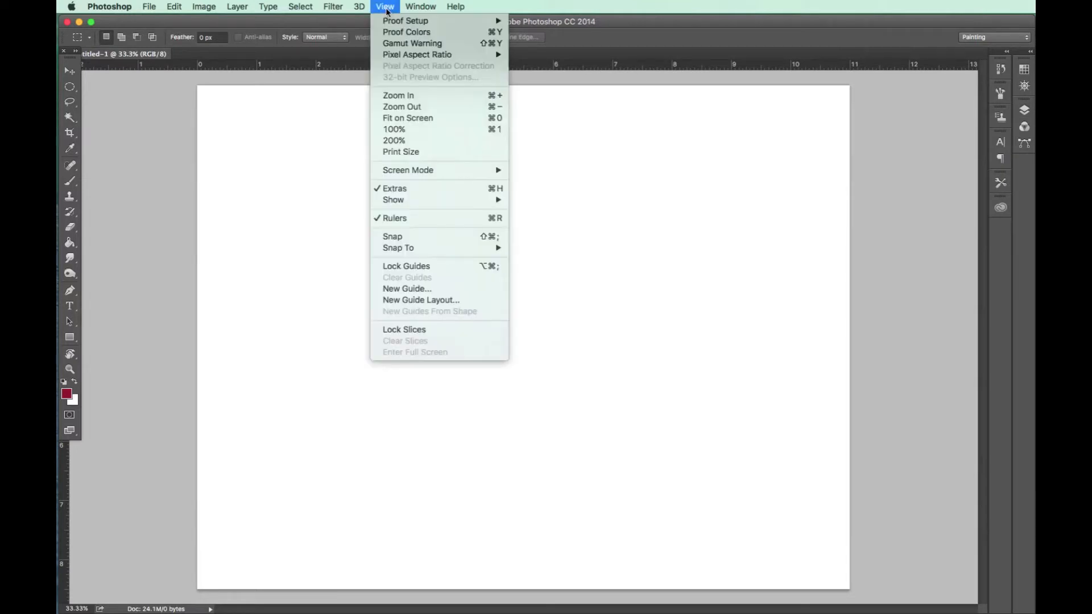
mouse_move(422, 10)
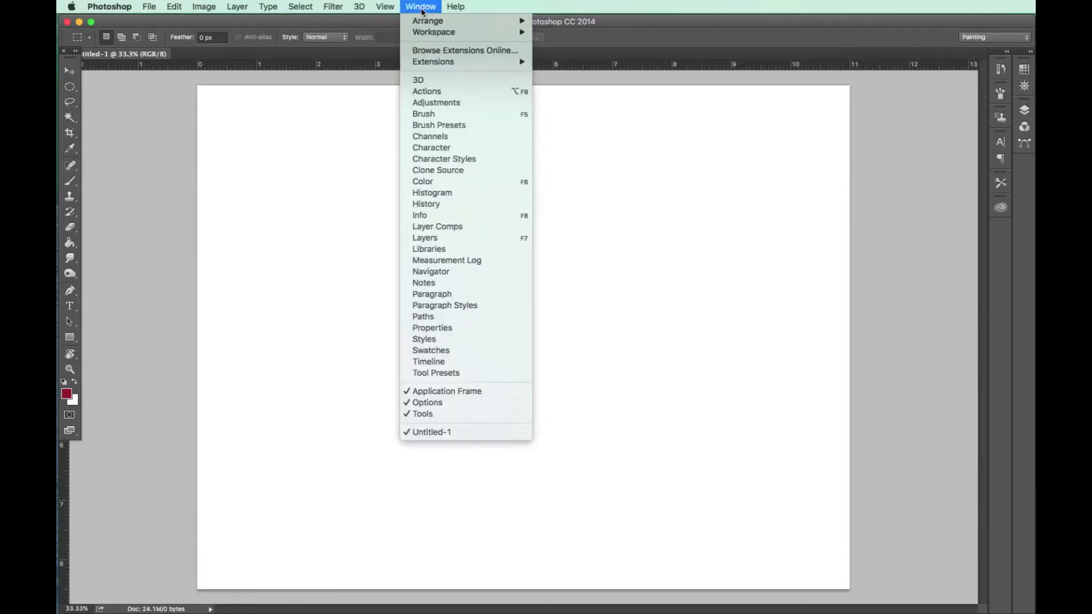
click(428, 238)
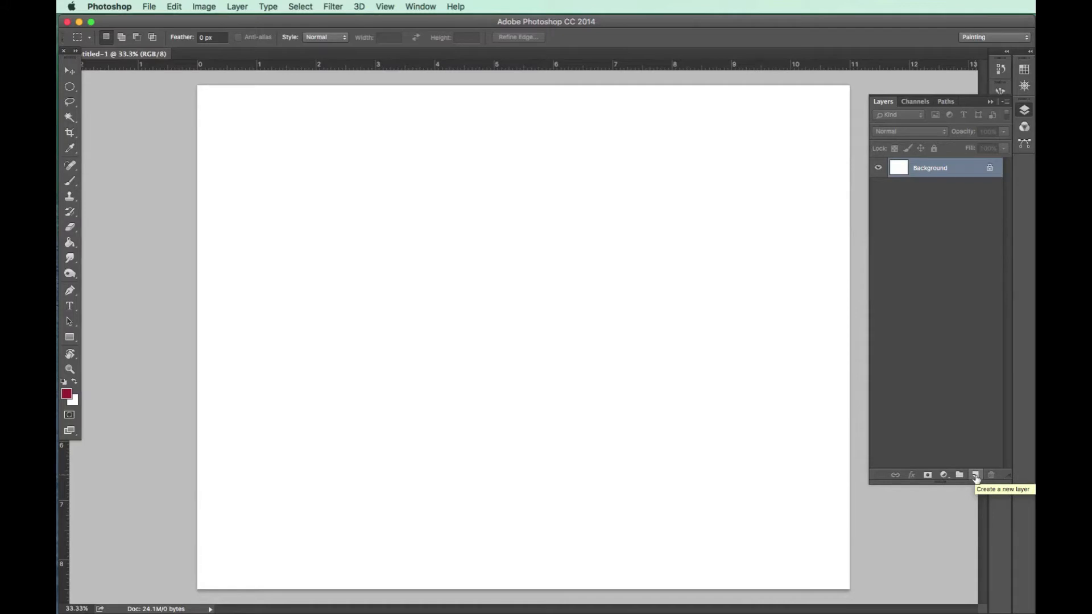
click(975, 476)
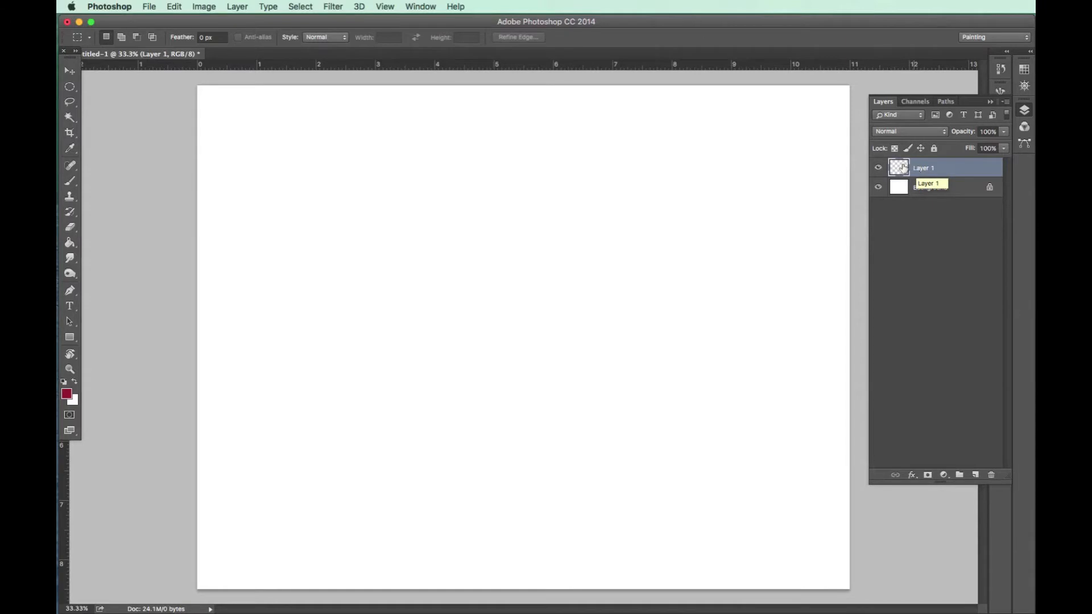
click(240, 8)
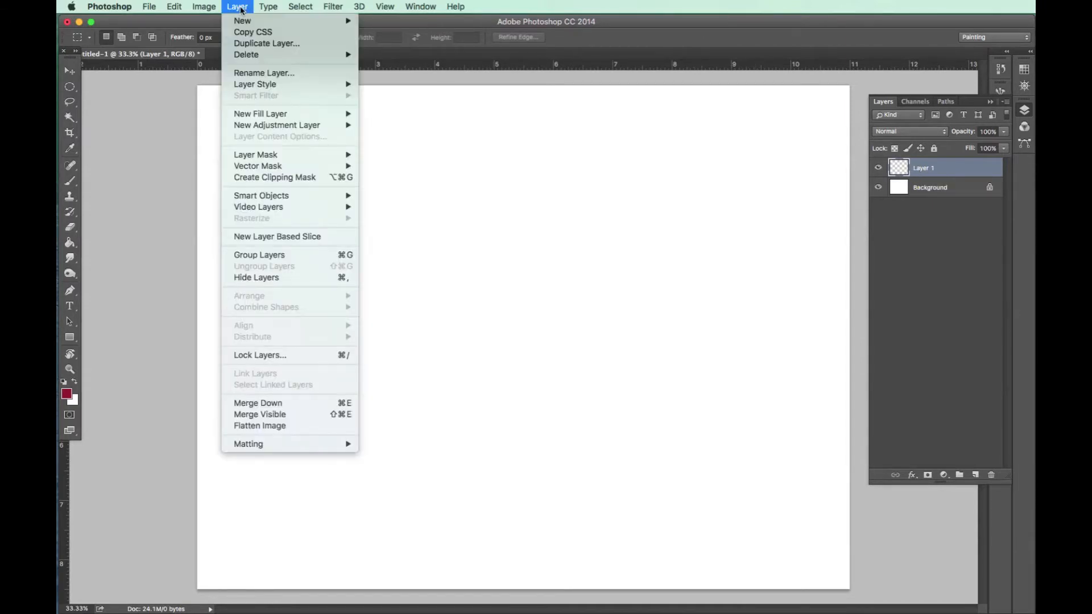
mouse_move(246, 23)
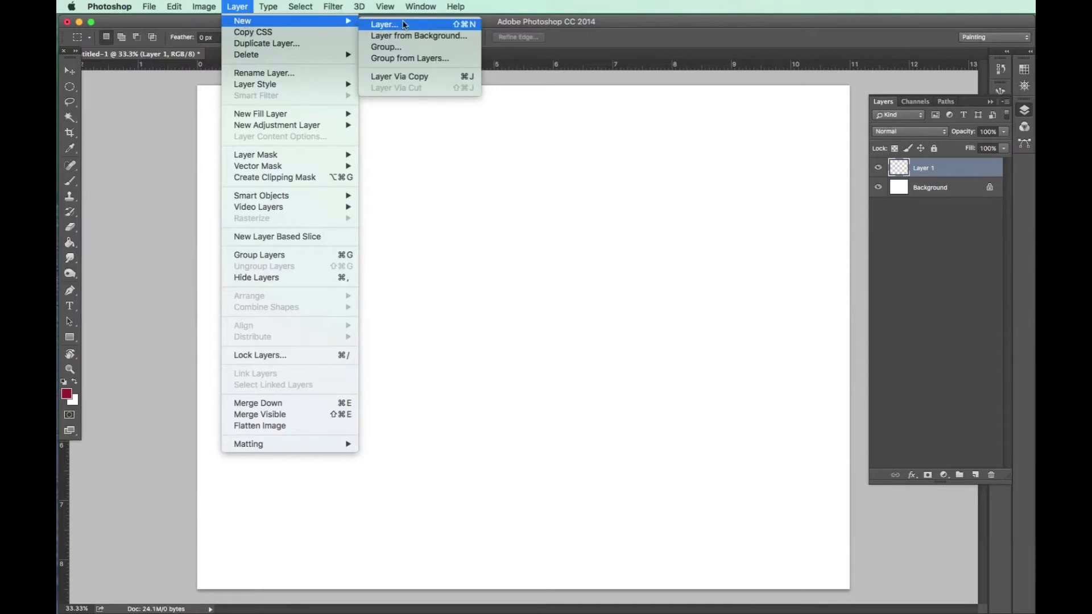
click(558, 25)
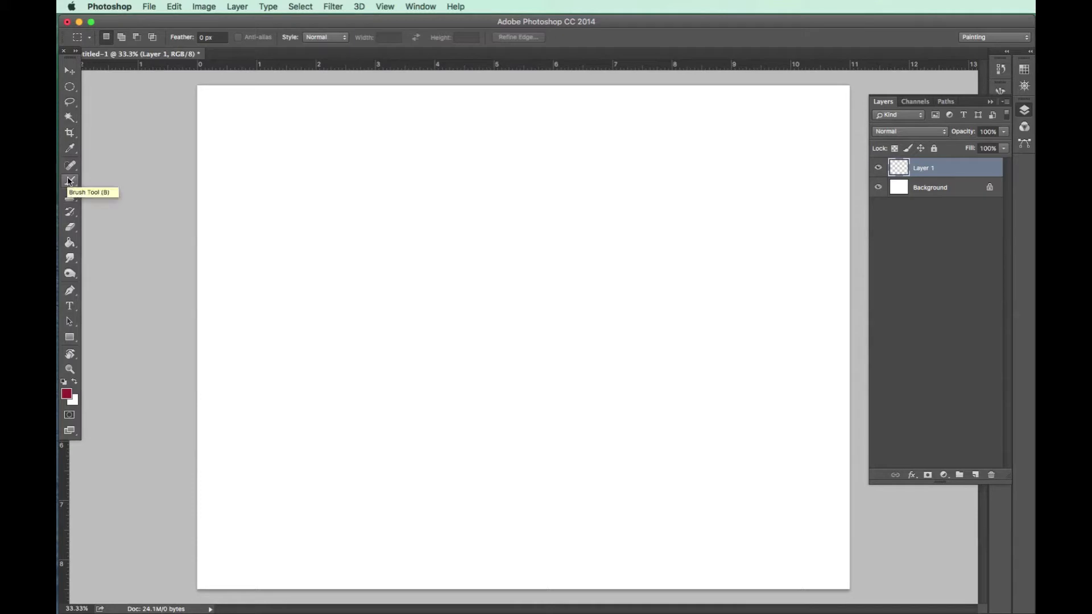
- Activate the Brush tool from the group of painting tools
key(b)
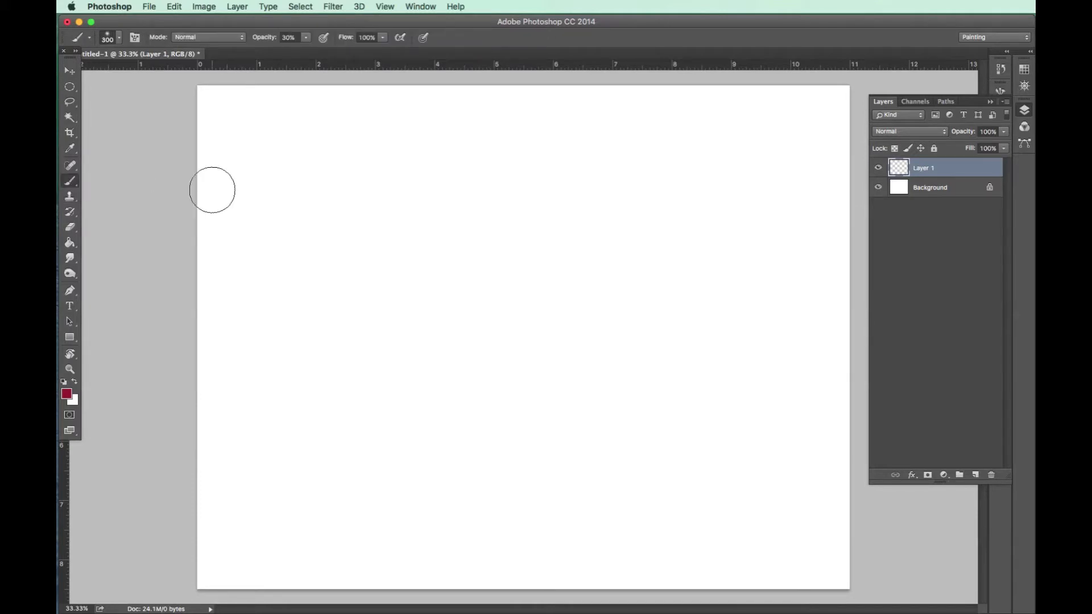
click(77, 186)
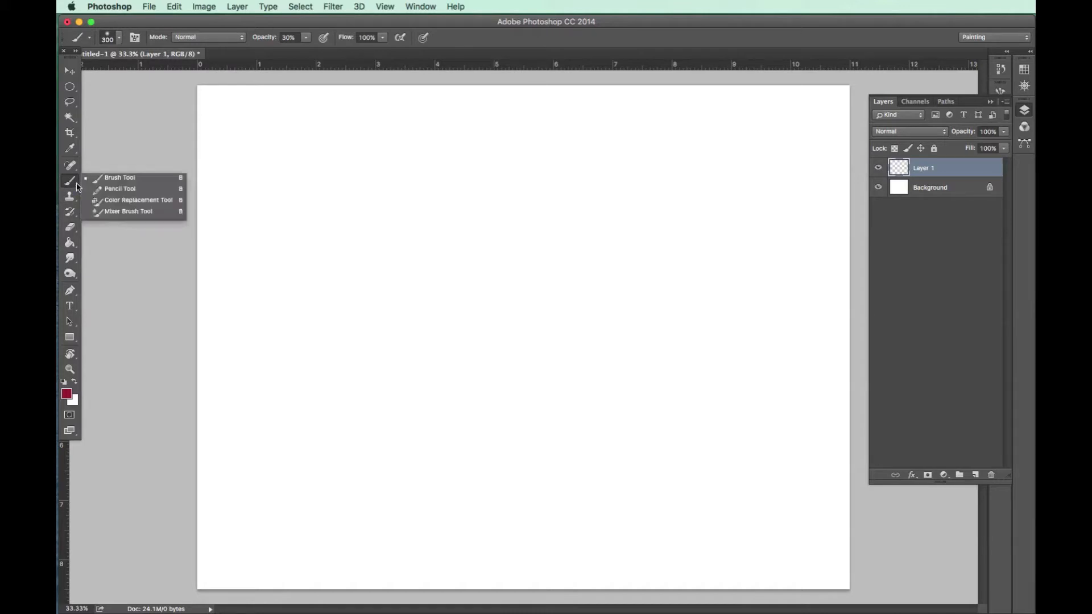
click(110, 178)
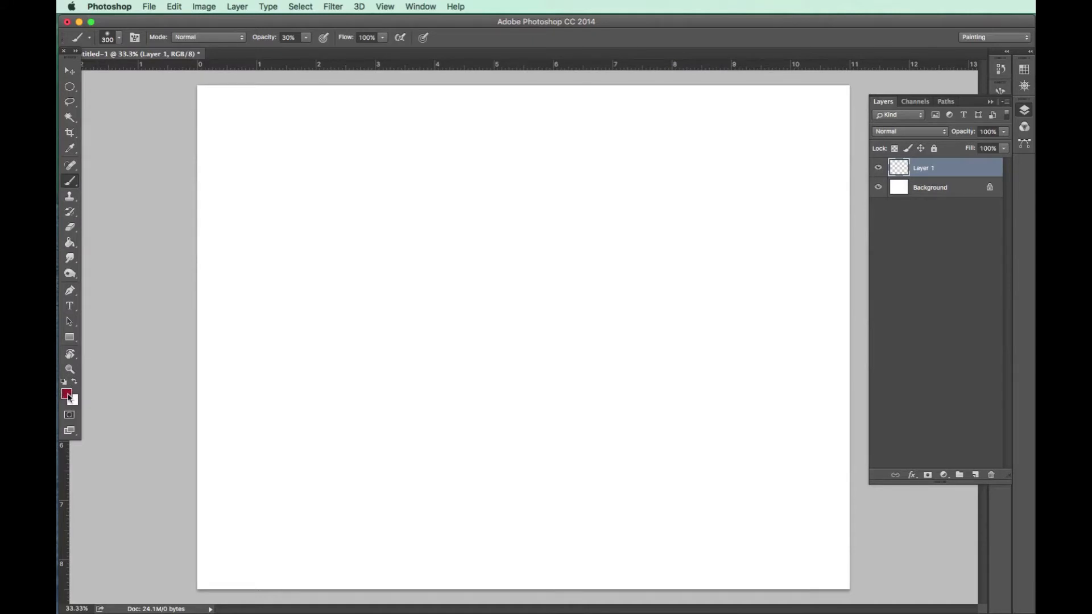
- Set the foreground color to dark blue 0a057c and return to the Brush tool
click(68, 395)
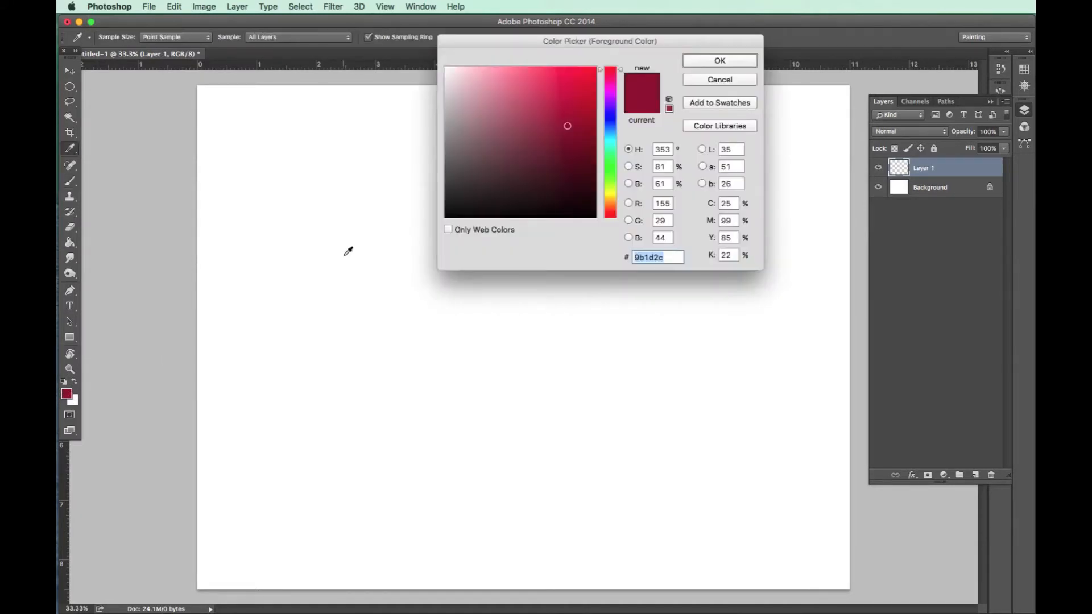
drag(570, 38, 562, 75)
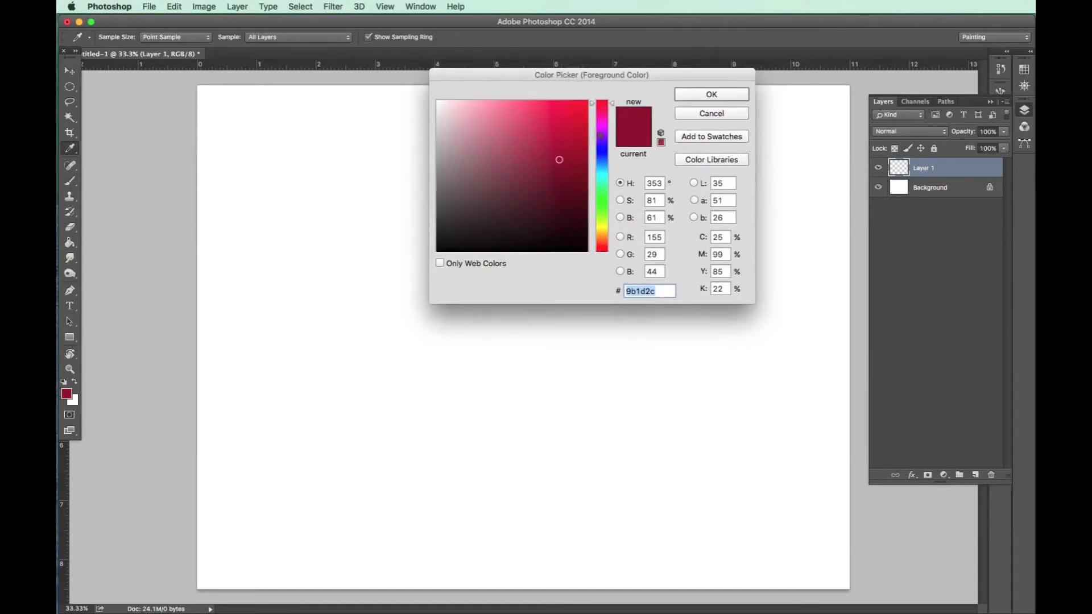
drag(604, 128, 604, 149)
click(563, 121)
click(507, 122)
click(482, 150)
click(548, 159)
click(555, 122)
drag(565, 112, 582, 178)
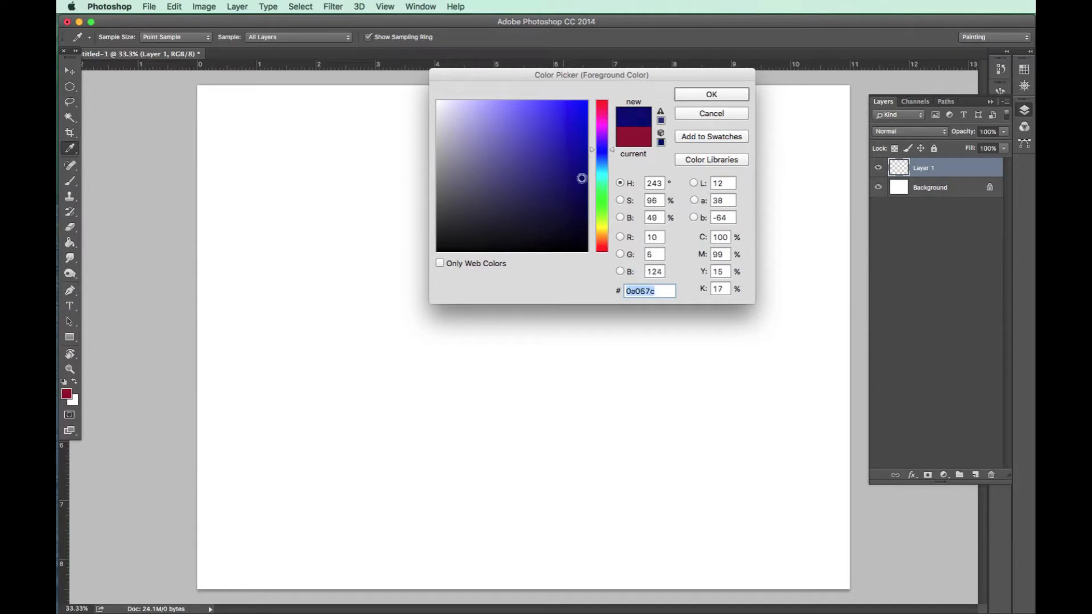
click(706, 98)
key(b)
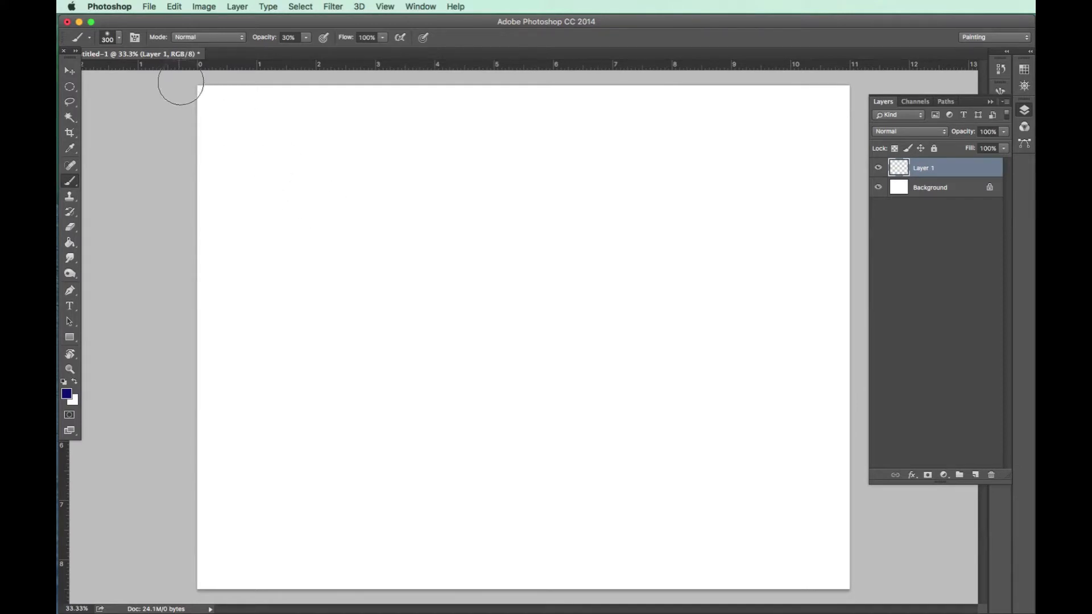
- Shift the toolbox clear of the document tab and choose the Soft Round Pressure Size brush preset at 300 px
drag(66, 55, 85, 68)
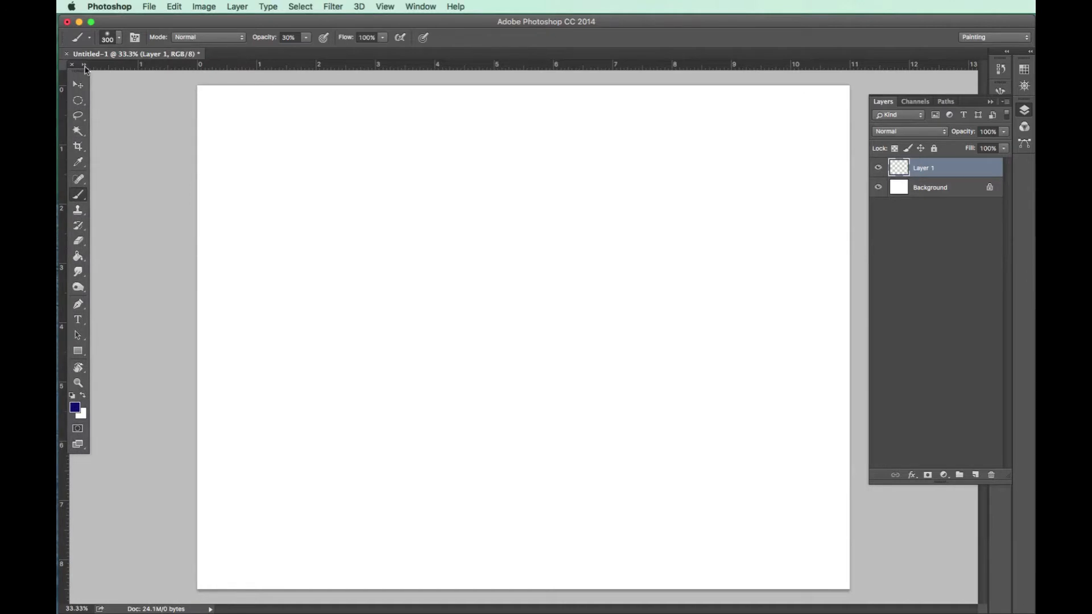
click(120, 41)
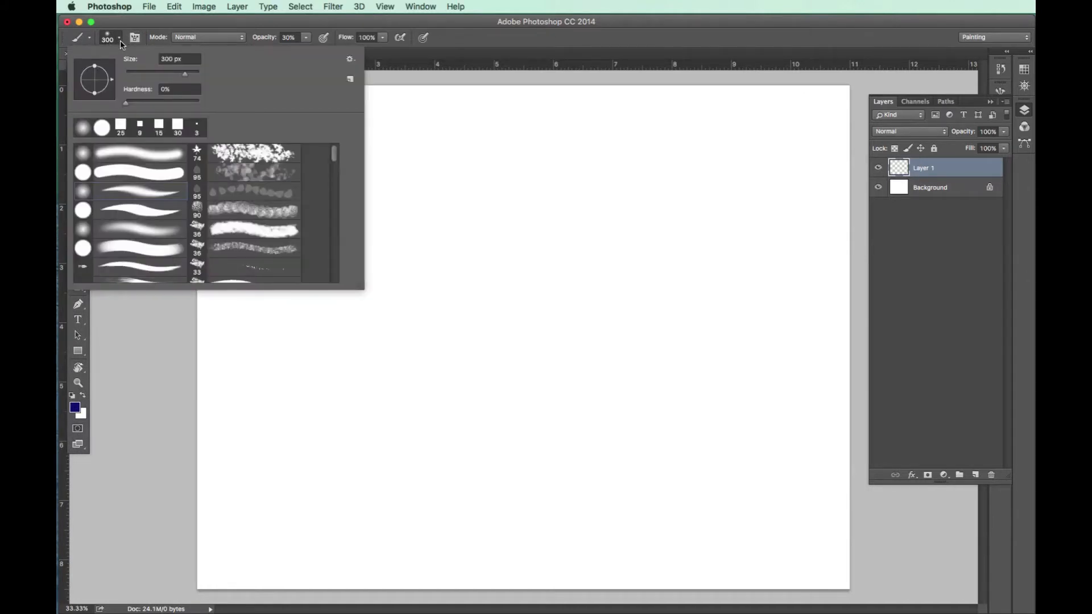
scroll(160, 197, down, 3)
scroll(161, 197, up, 3)
click(183, 198)
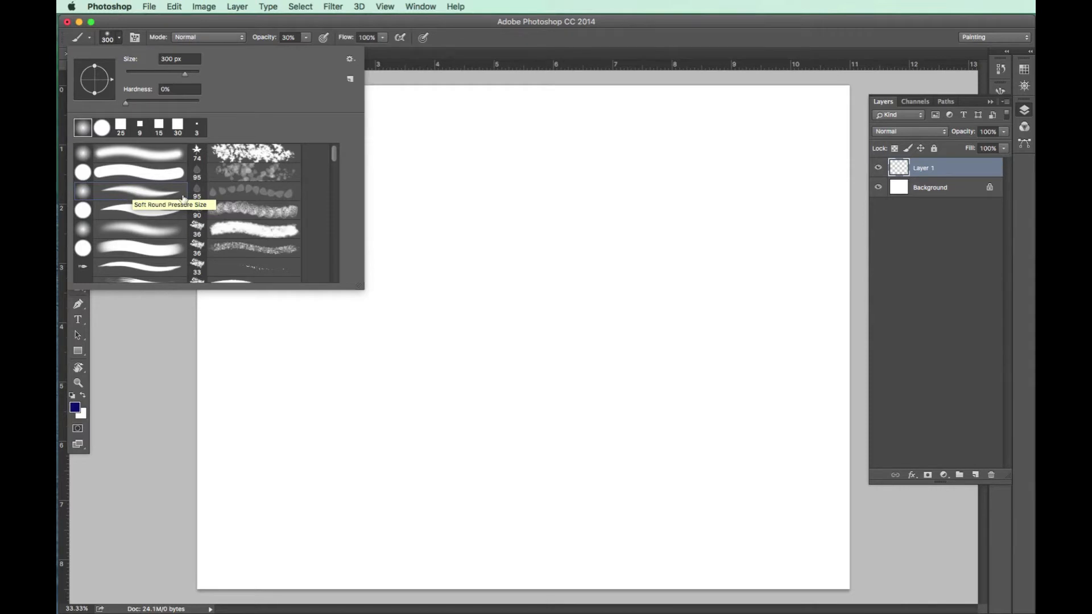
- Test soft brush strokes on Layer 1, raise the brush opacity to 100%, and clear the test paint
mouse_move(443, 216)
mouse_down()
mouse_move(493, 236)
mouse_move(505, 287)
mouse_move(490, 304)
mouse_up()
key(0)
mouse_move(524, 271)
mouse_down()
mouse_move(572, 360)
mouse_move(506, 331)
mouse_move(517, 275)
mouse_up()
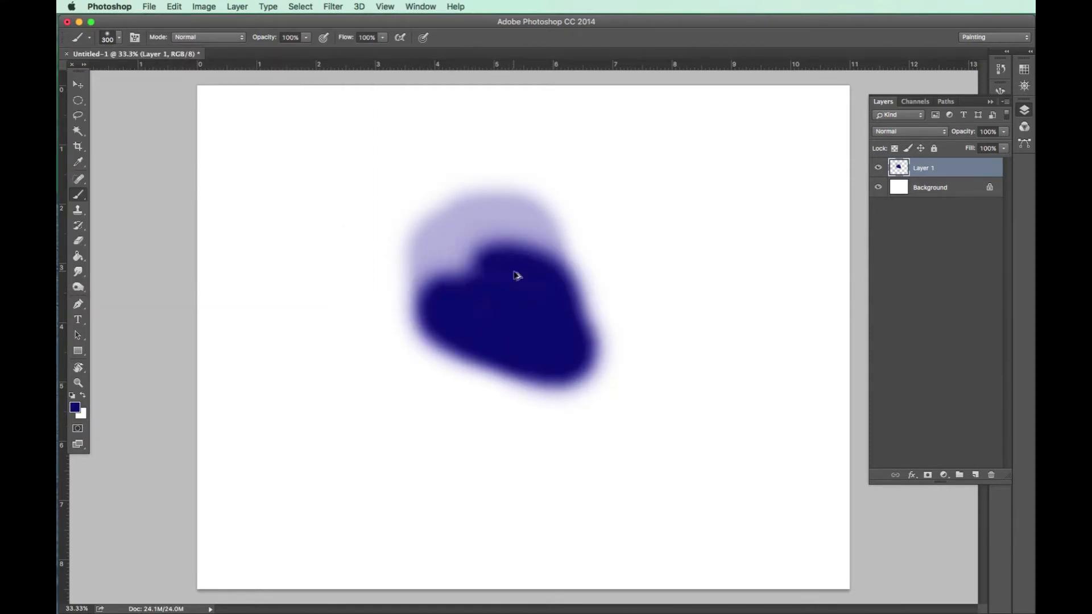
key(BackSpace)
- Switch to the hard round brush preset that tapers with pressure, at 300 px and 100% hardness, and try it out
click(121, 39)
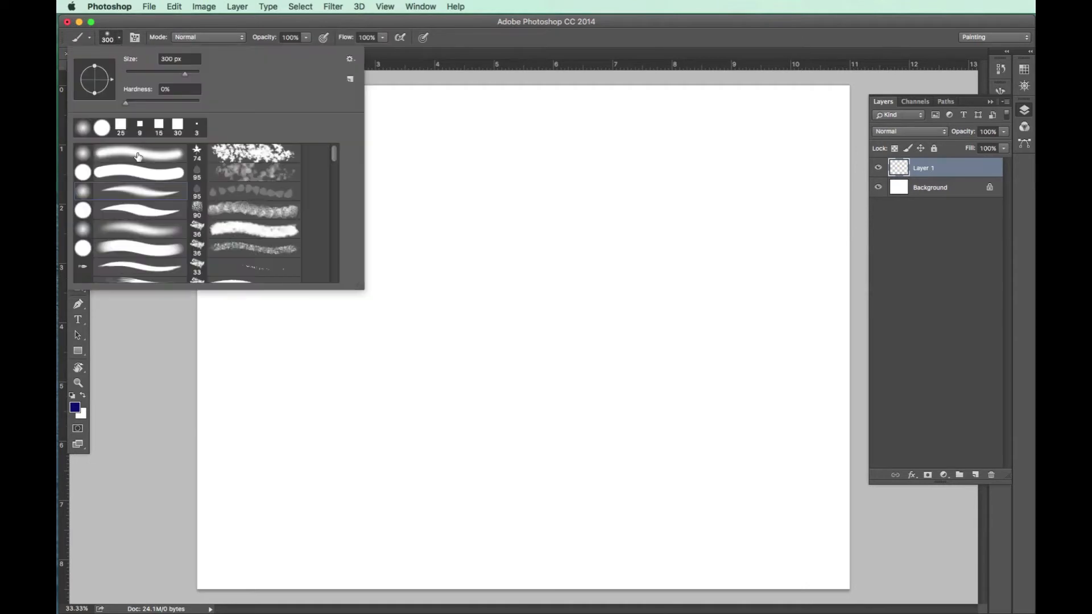
click(150, 211)
mouse_move(563, 216)
mouse_down()
mouse_move(559, 255)
mouse_move(533, 295)
mouse_move(488, 324)
mouse_move(567, 370)
mouse_move(470, 295)
mouse_up()
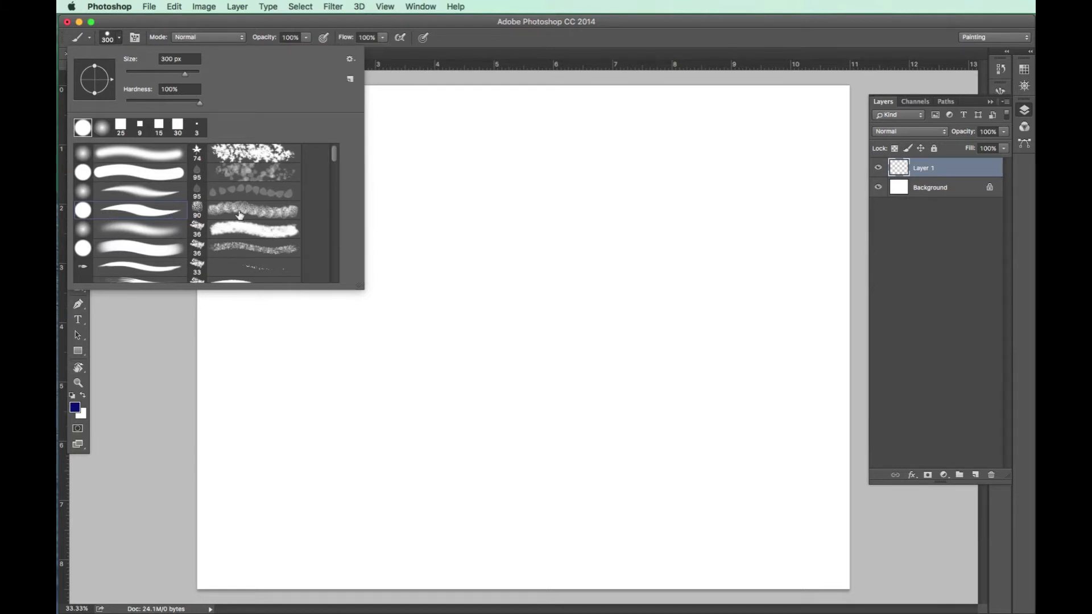
key(Escape)
- Paint winding test strokes on Layer 1 with the hard brush and undo them
mouse_move(520, 233)
mouse_down()
mouse_move(515, 250)
mouse_move(414, 310)
mouse_move(537, 302)
mouse_move(578, 414)
mouse_move(609, 284)
mouse_move(566, 271)
mouse_up()
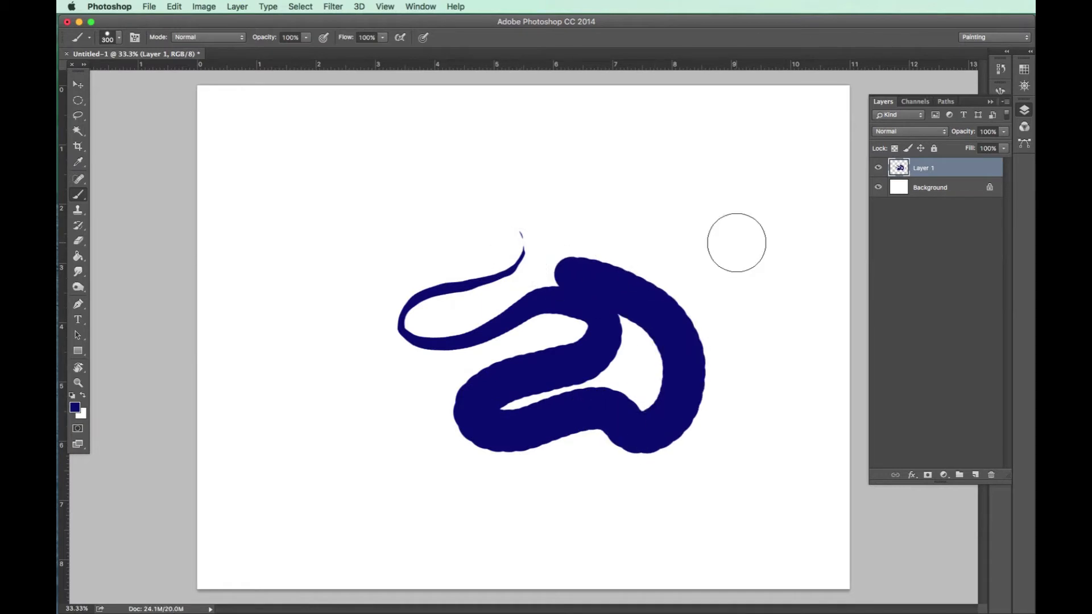
mouse_move(415, 182)
mouse_down()
mouse_move(356, 319)
mouse_move(402, 397)
mouse_move(521, 411)
mouse_up()
key(alt+super+z)
key(alt+super+z)
- Paint one thick curved stroke through the middle of the canvas and examine its edges up close
drag(632, 187, 514, 390)
key(z)
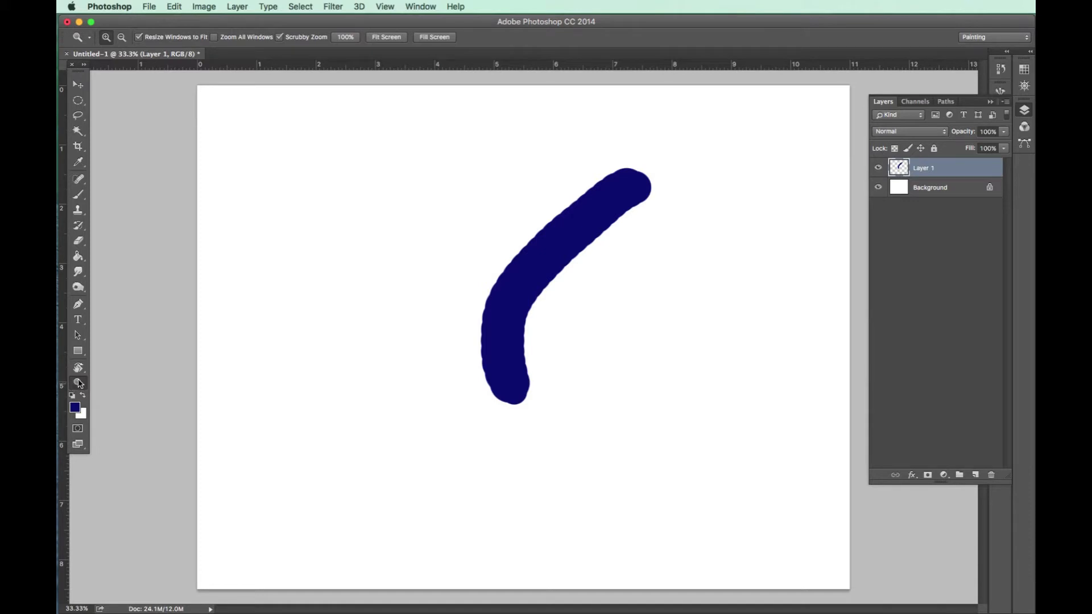
click(493, 292)
click(492, 289)
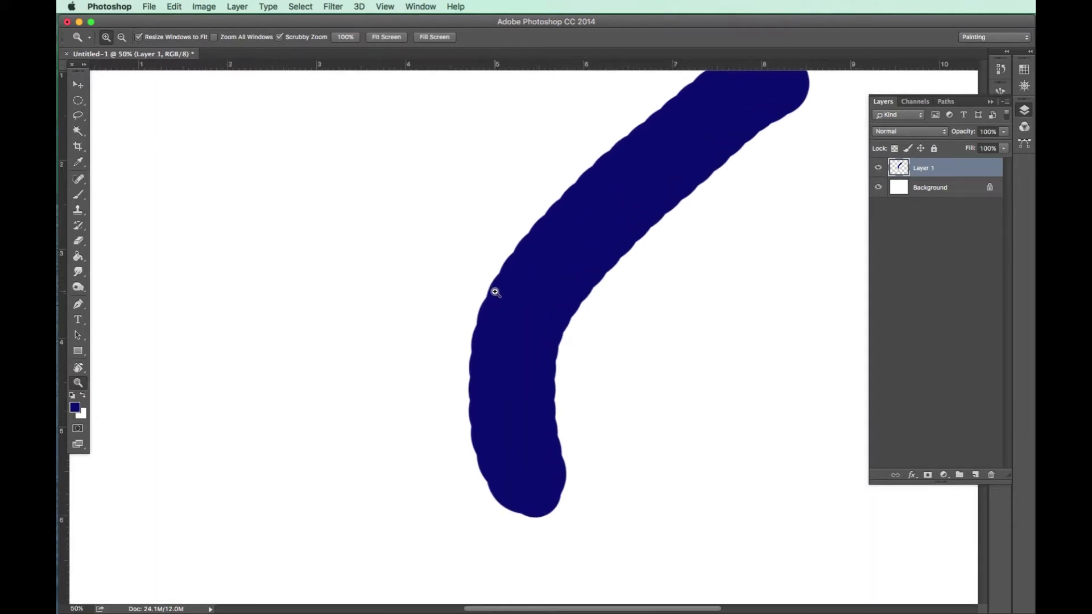
click(503, 302)
mouse_move(493, 300)
mouse_down()
mouse_move(512, 305)
mouse_move(470, 302)
mouse_move(517, 315)
mouse_move(446, 319)
mouse_move(512, 330)
mouse_move(485, 316)
mouse_move(490, 334)
mouse_move(524, 283)
mouse_move(514, 405)
mouse_move(547, 348)
mouse_up()
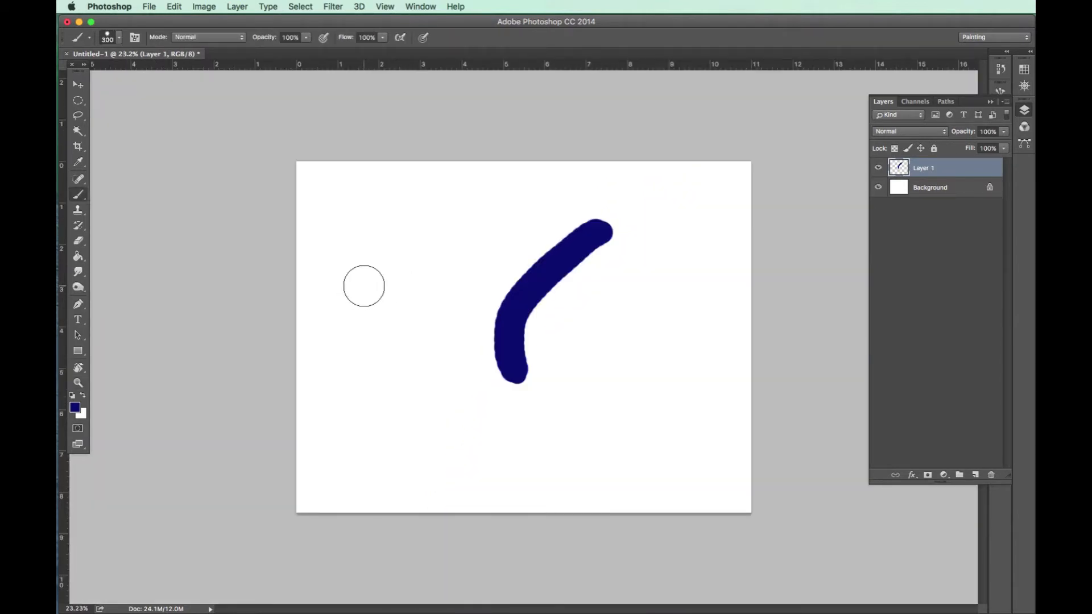
- Undo the thick curved stroke, set the brush spacing to 118%, paint a dotted test stroke and undo it
key(super+alt+z)
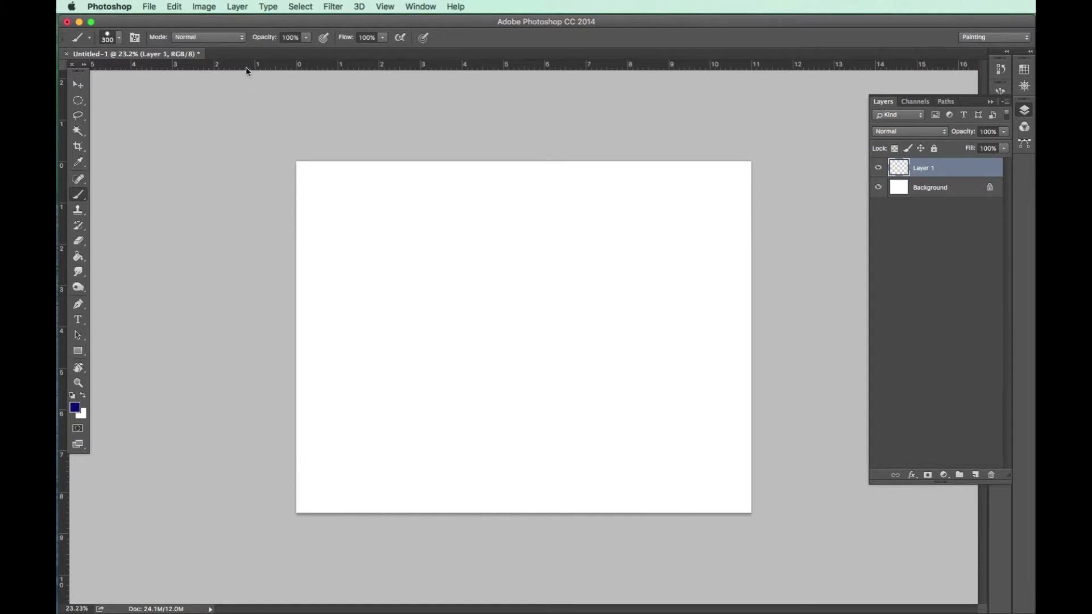
click(134, 37)
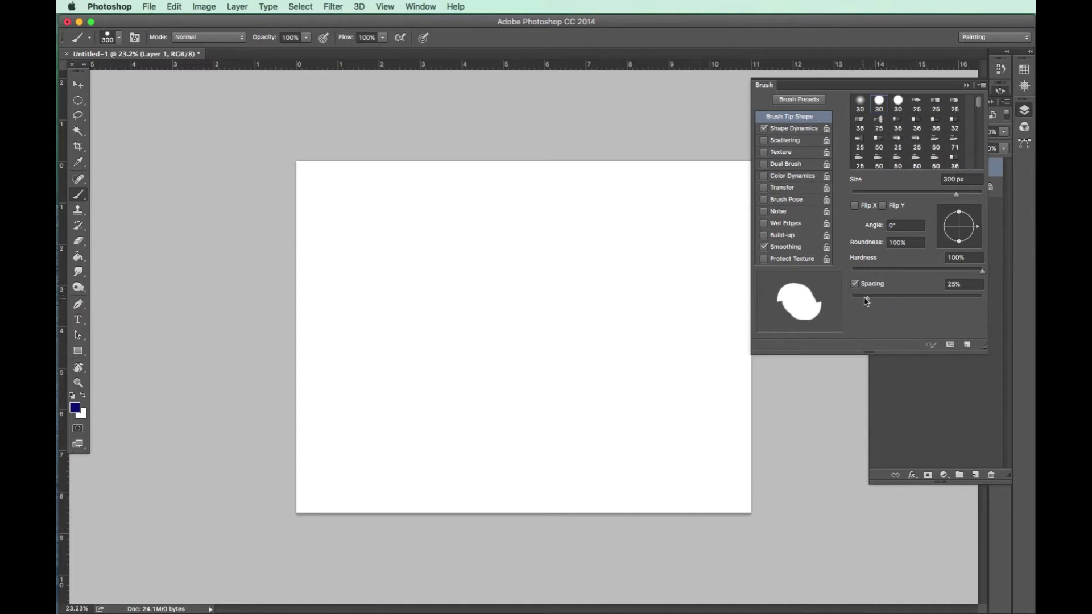
drag(877, 302, 924, 305)
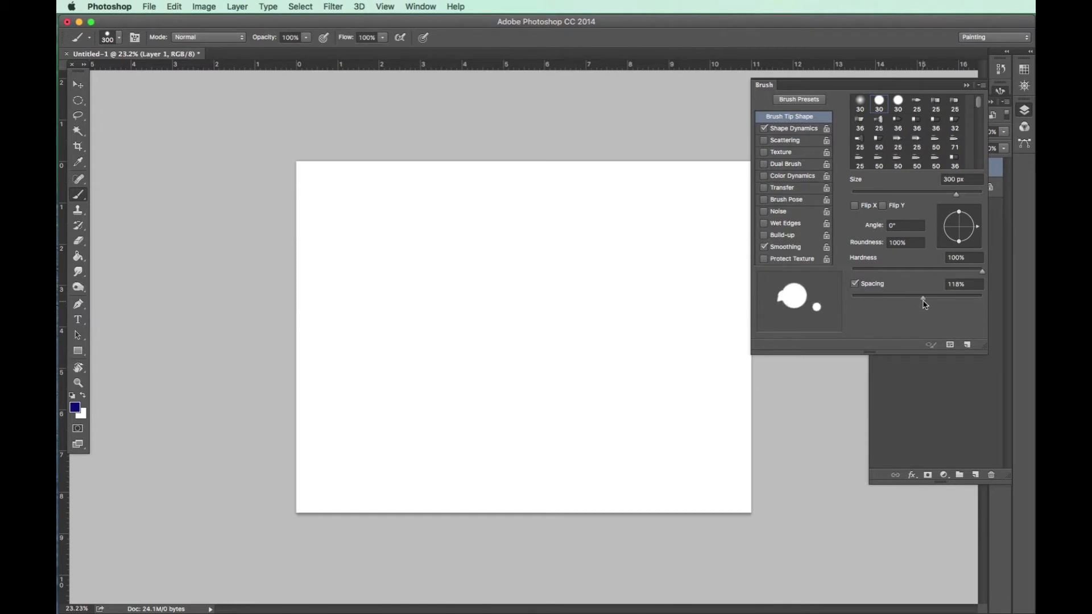
mouse_move(680, 297)
mouse_down()
mouse_move(599, 304)
mouse_move(546, 331)
mouse_move(528, 376)
mouse_up()
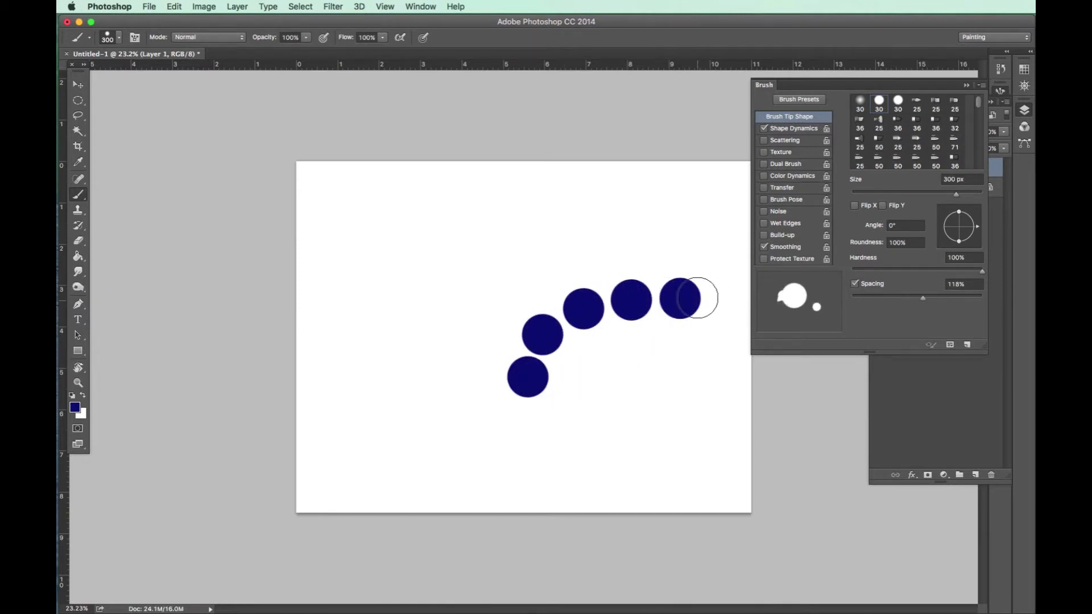
key(super+z)
- Set the brush spacing to 10%, paint a winding test stroke and examine its edges up close
drag(923, 302, 853, 304)
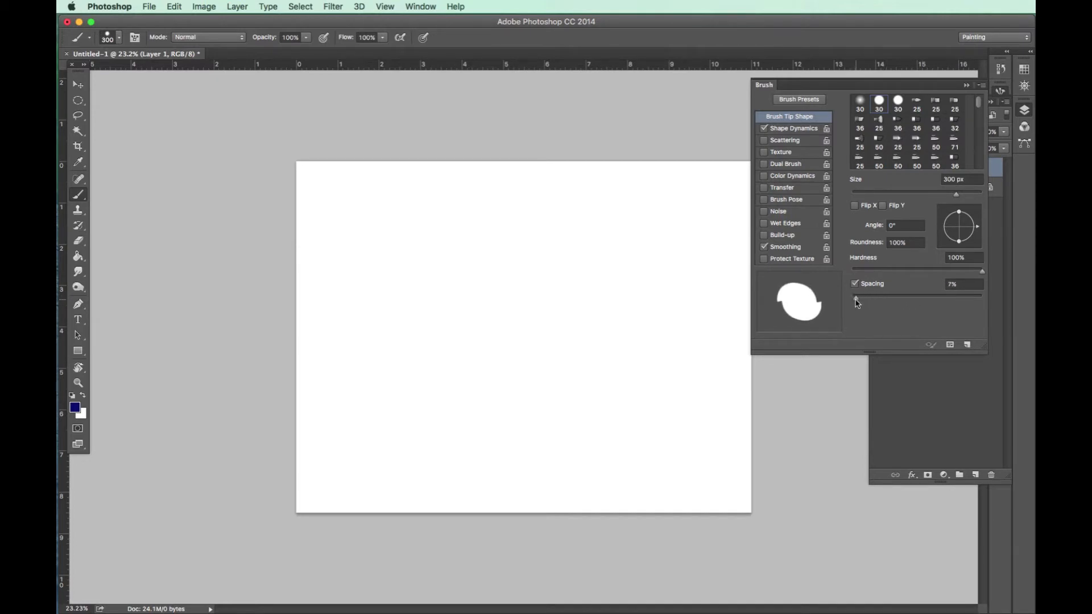
drag(500, 237, 646, 305)
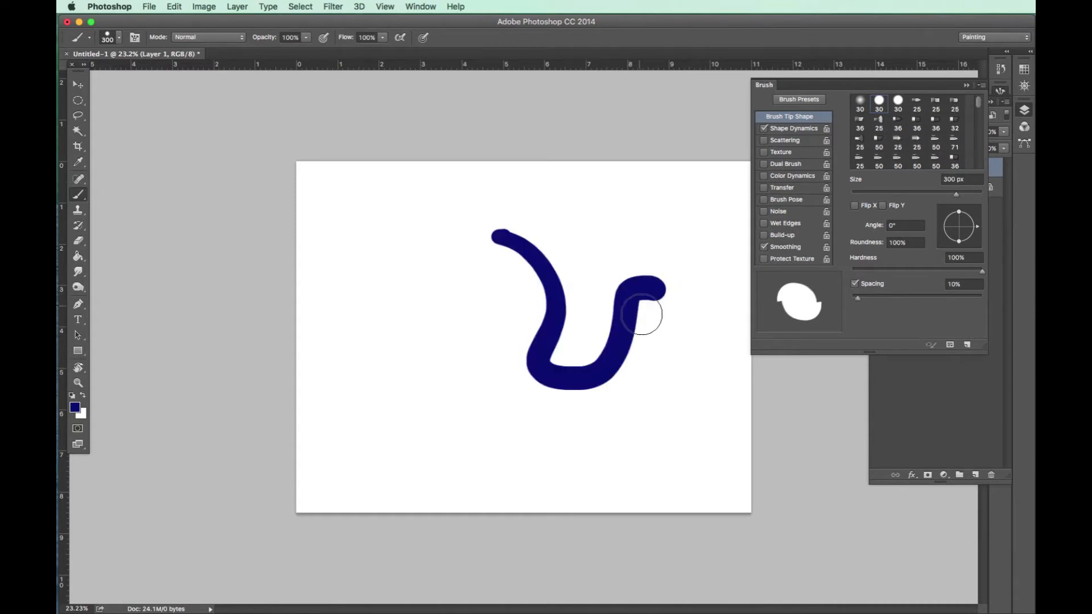
key(z)
click(562, 311)
click(582, 328)
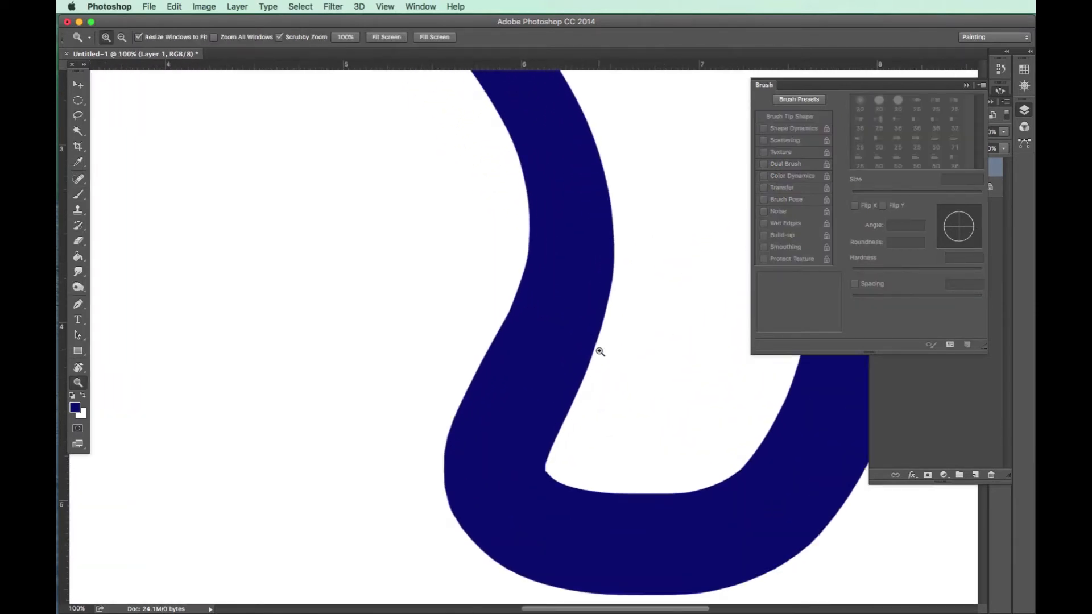
drag(599, 358, 510, 338)
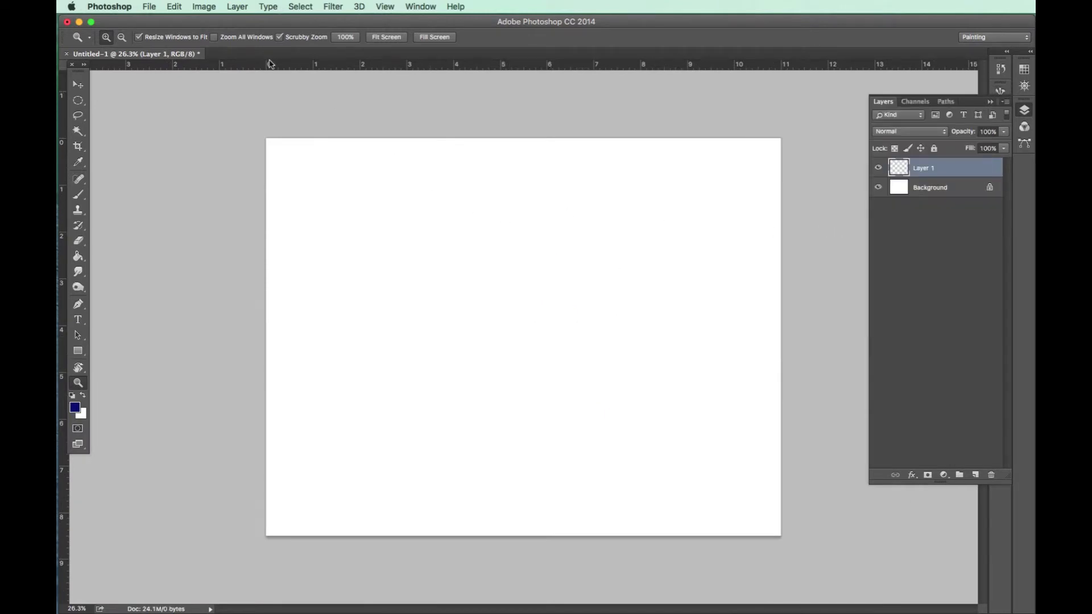
- Save the current 300 px brush as a new tool preset named "hard brush", without including the color
click(86, 196)
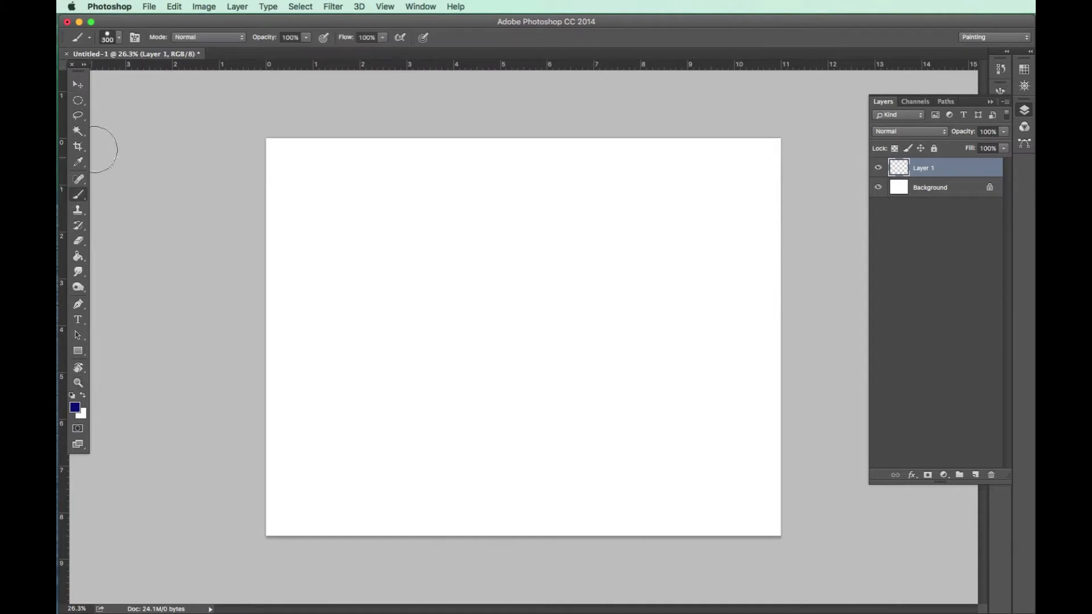
click(91, 38)
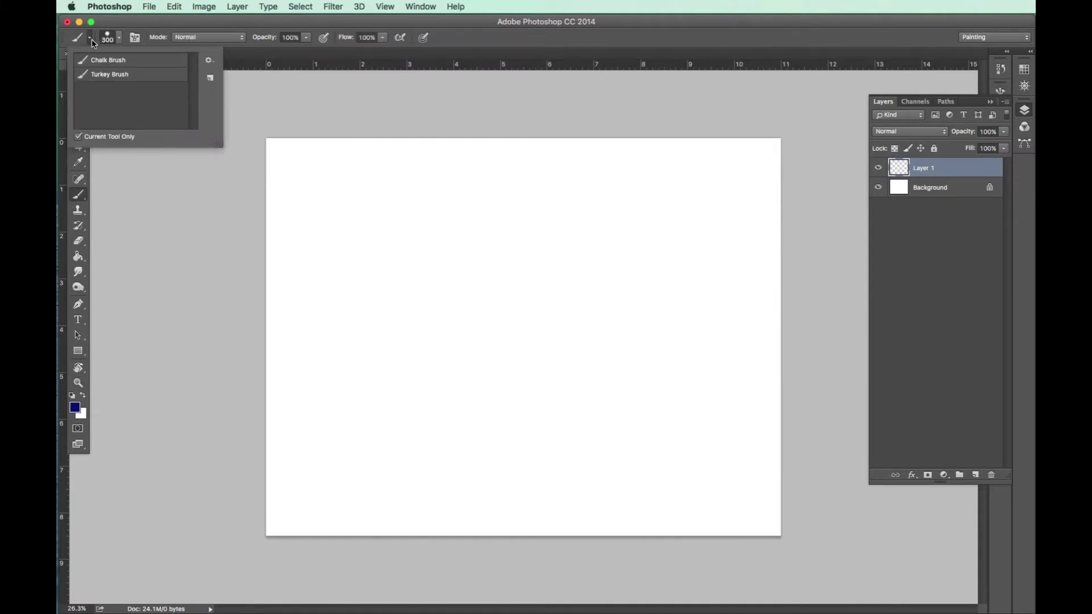
click(210, 79)
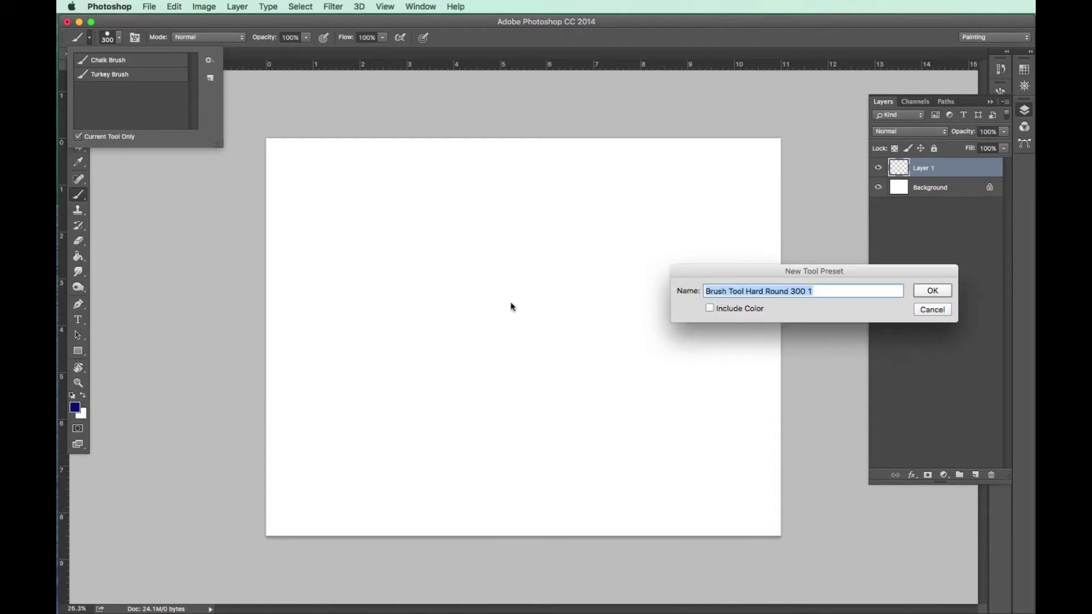
text(hard brush)
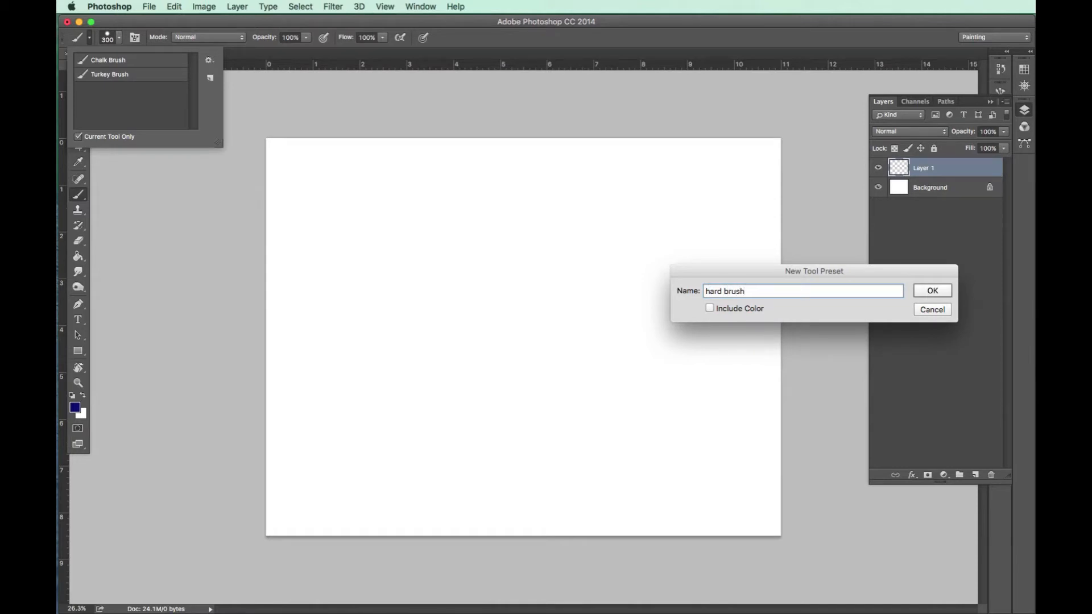
click(931, 291)
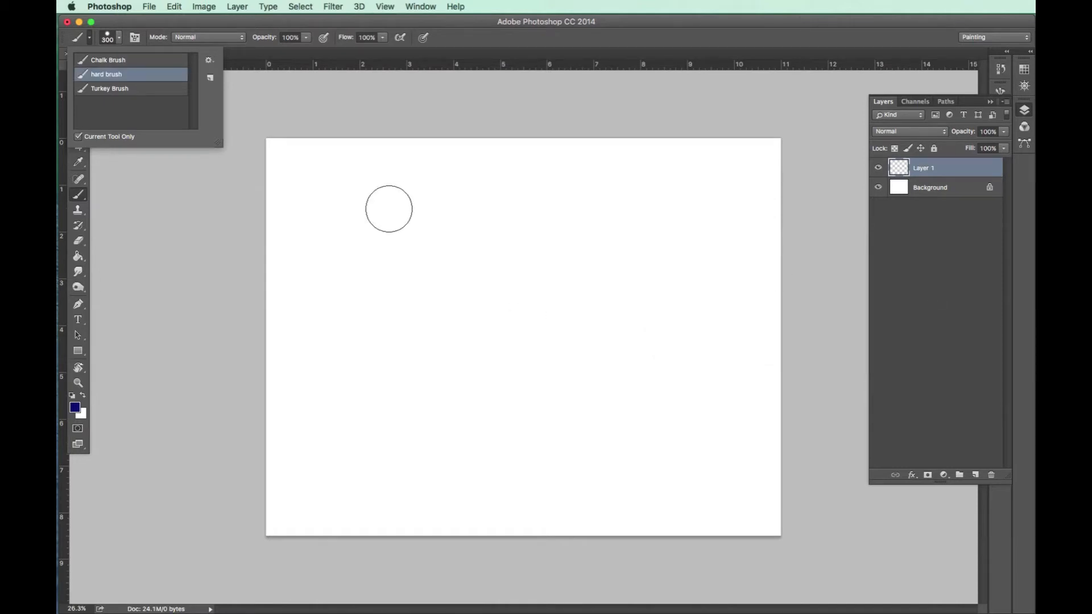
- Switch to the Chalk Brush preset and back to hard brush, and paint a test stroke
click(109, 62)
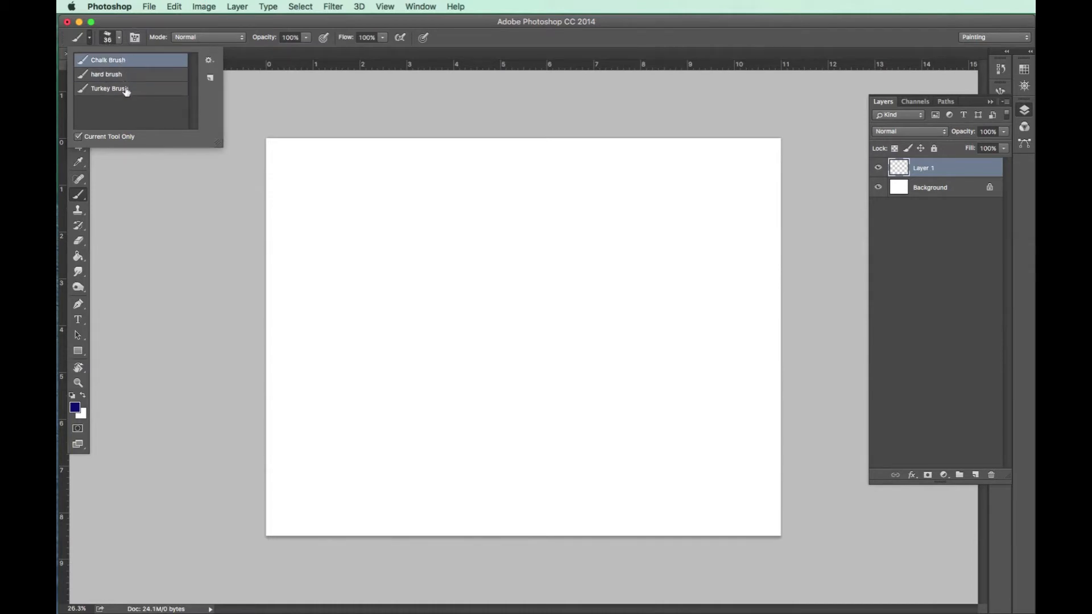
click(119, 75)
mouse_move(480, 253)
mouse_down()
mouse_move(451, 261)
mouse_move(592, 385)
mouse_up()
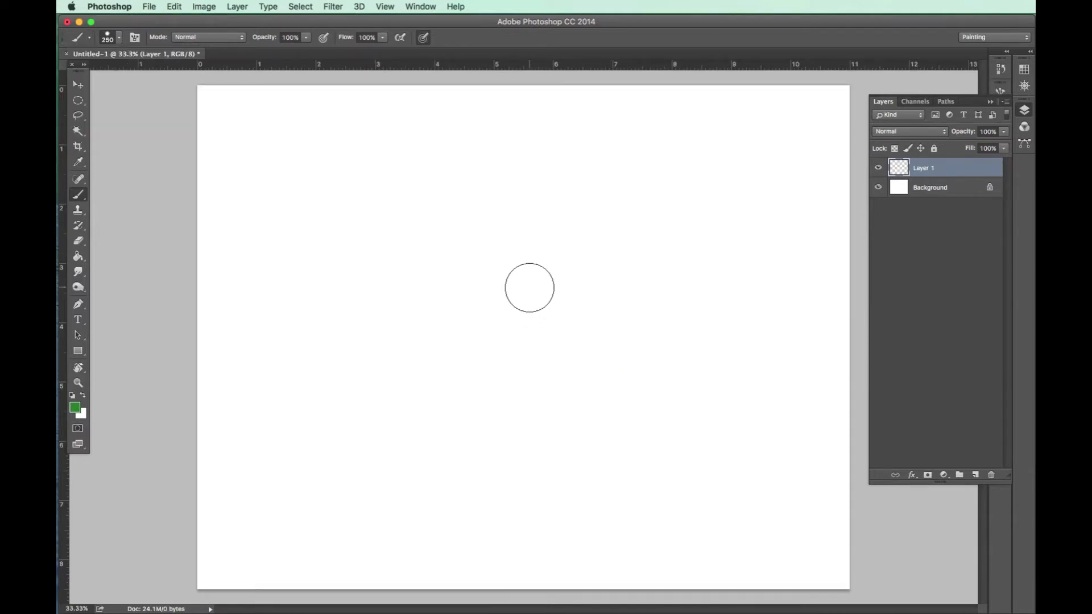
- Practise shrinking and enlarging the brush tip in repeated increments, finishing at 300 px
key(bracketleft)
key(bracketleft)
key(bracketleft)
key(bracketleft)
key(bracketleft)
key(bracketright)
key(bracketright)
key(bracketright)
key(bracketright)
key(bracketright)
key(bracketright)
key(bracketright)
key(bracketright)
key(bracketright)
key(bracketright)
key(bracketright)
key(bracketleft)
key(bracketleft)
key(bracketleft)
key(bracketleft)
key(bracketleft)
key(bracketleft)
key(bracketleft)
key(bracketleft)
key(bracketleft)
key(bracketleft)
key(bracketright)
key(bracketright)
key(bracketright)
key(bracketright)
key(bracketright)
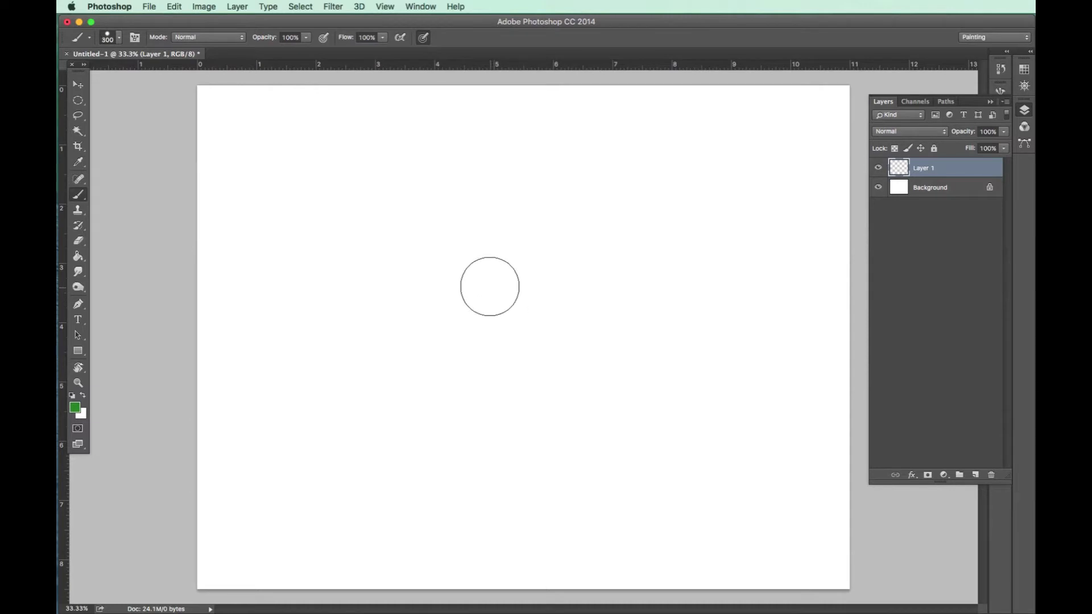
- Reduce the brush to 45 px and paint thin green zigzag test strokes in the middle of the canvas
key(bracketleft)
key(bracketleft)
key(bracketleft)
key(bracketleft)
key(bracketleft)
key(bracketleft)
key(bracketleft)
drag(454, 198, 507, 278)
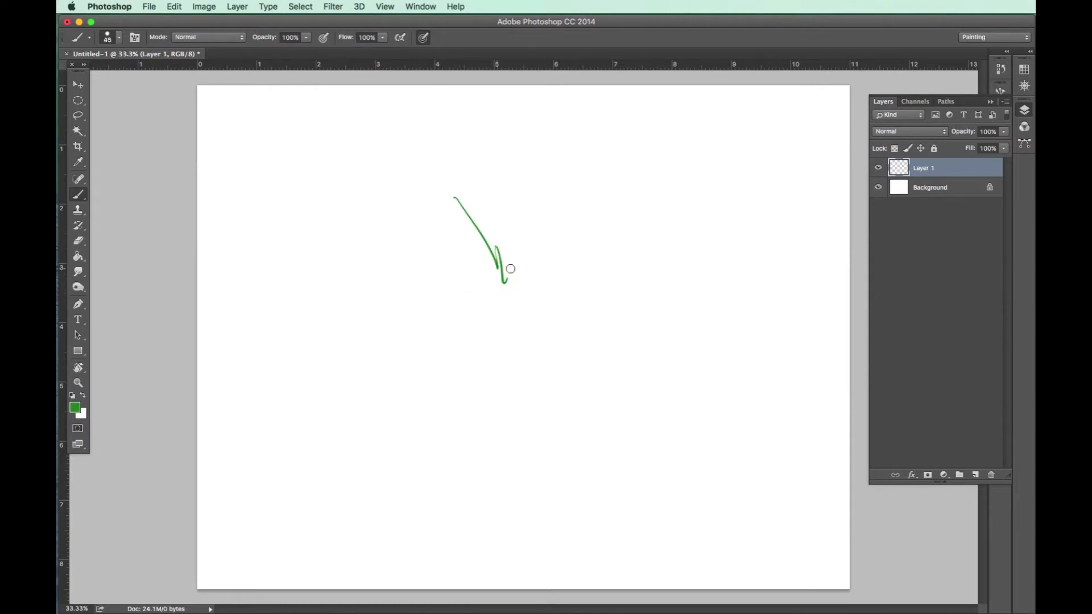
mouse_move(568, 221)
mouse_down()
mouse_move(579, 263)
mouse_move(563, 306)
mouse_move(578, 322)
mouse_move(542, 358)
mouse_up()
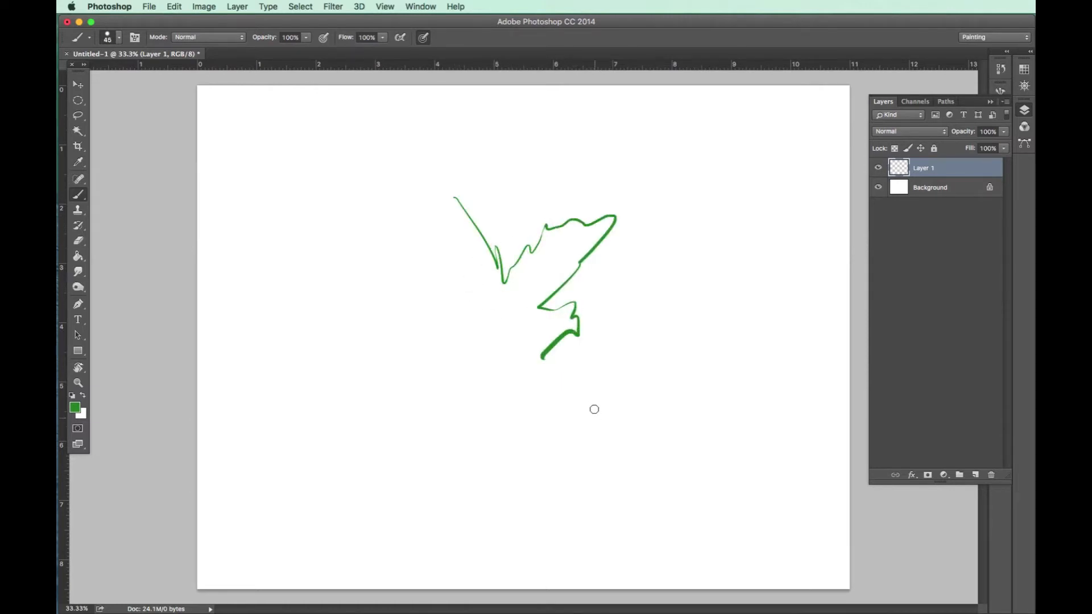
- Enlarge the brush in several increments and paint a thicker test stroke across the thin green lines
key(bracketright)
key(bracketright)
key(bracketright)
key(bracketright)
key(bracketright)
key(bracketright)
key(bracketright)
key(bracketright)
mouse_move(560, 242)
mouse_down()
mouse_move(604, 222)
mouse_move(564, 260)
mouse_move(571, 226)
mouse_move(544, 236)
mouse_move(529, 292)
mouse_move(549, 271)
mouse_move(501, 294)
mouse_up()
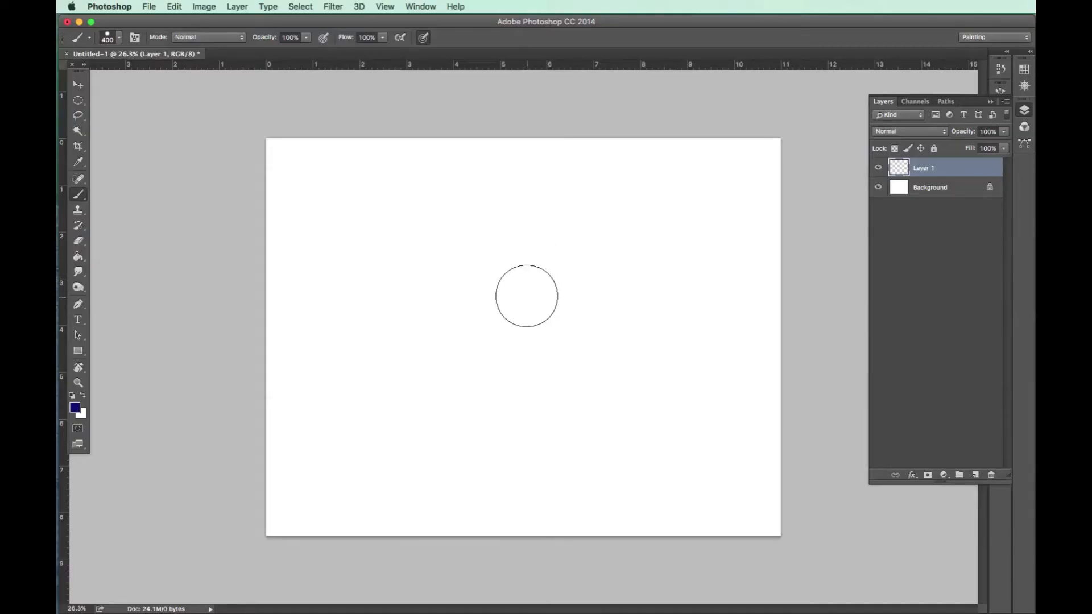
- Paint a dark blue round shape with a vertical stem beneath it on Layer 1, using the 400 px brush
mouse_move(544, 275)
mouse_down()
mouse_move(522, 286)
mouse_move(551, 258)
mouse_move(563, 271)
mouse_move(541, 313)
mouse_move(540, 398)
mouse_up()
drag(536, 310, 535, 398)
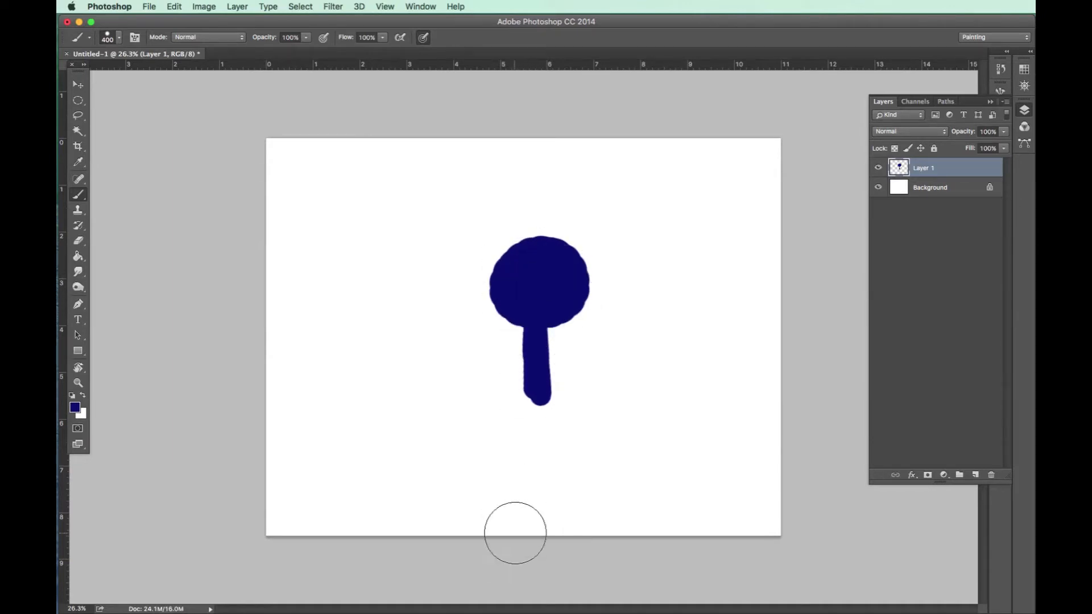
- Set the foreground color to green 0d7a3b and paint over part of the blue shape's head and stem
click(76, 408)
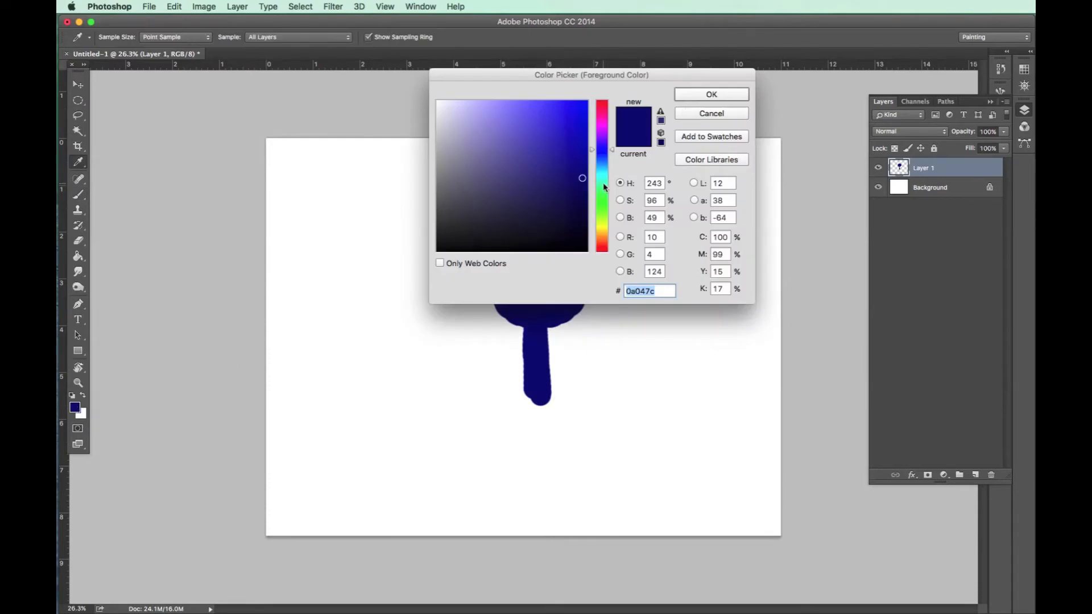
drag(604, 186, 606, 195)
click(571, 180)
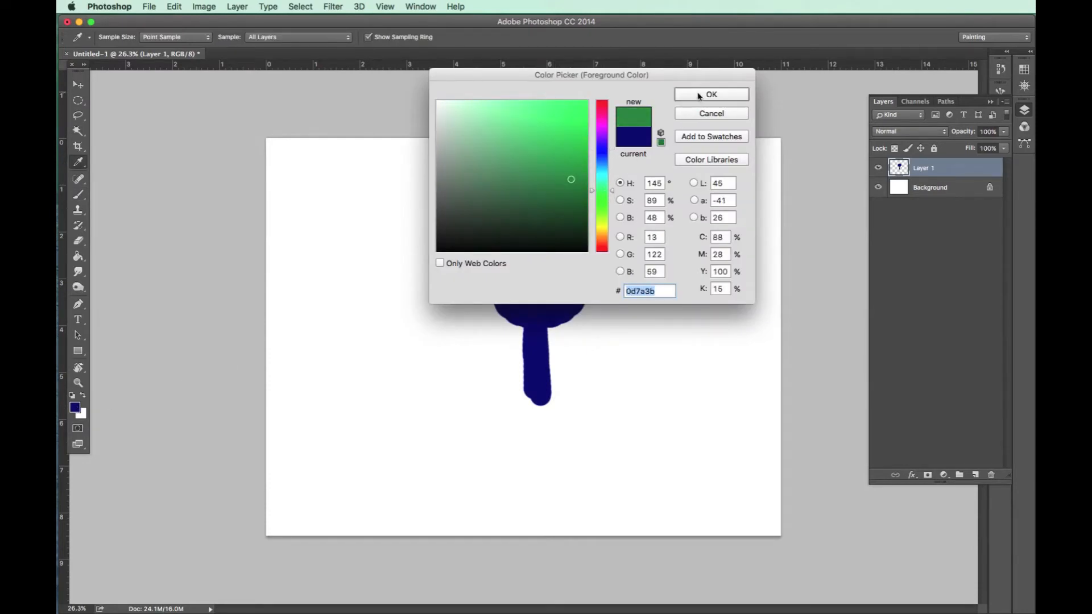
click(711, 95)
mouse_move(561, 262)
mouse_down()
mouse_move(552, 291)
mouse_move(565, 290)
mouse_move(560, 302)
mouse_move(537, 305)
mouse_up()
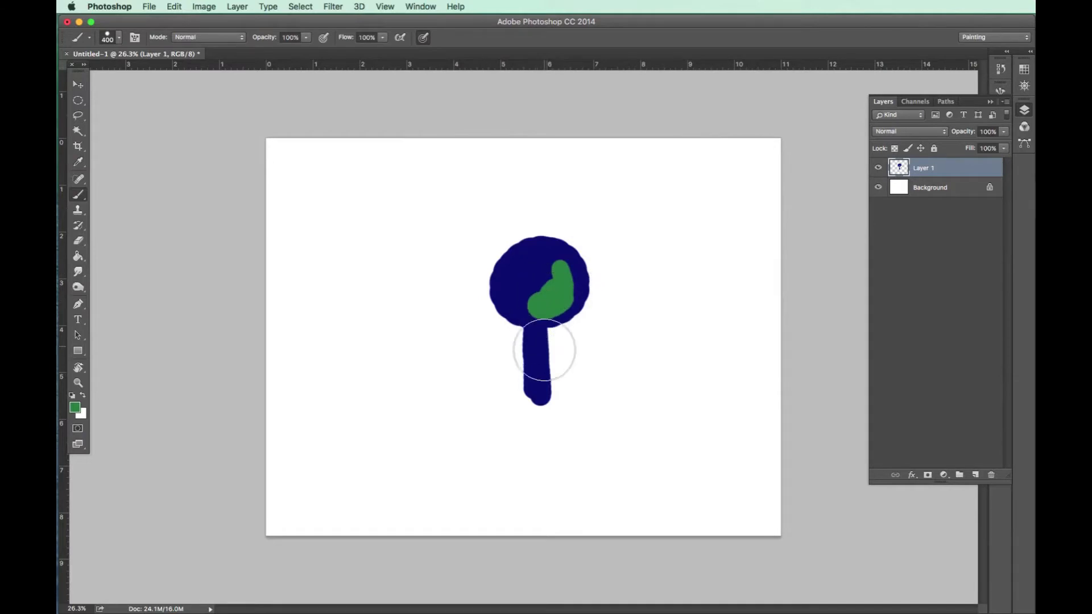
drag(544, 344, 540, 349)
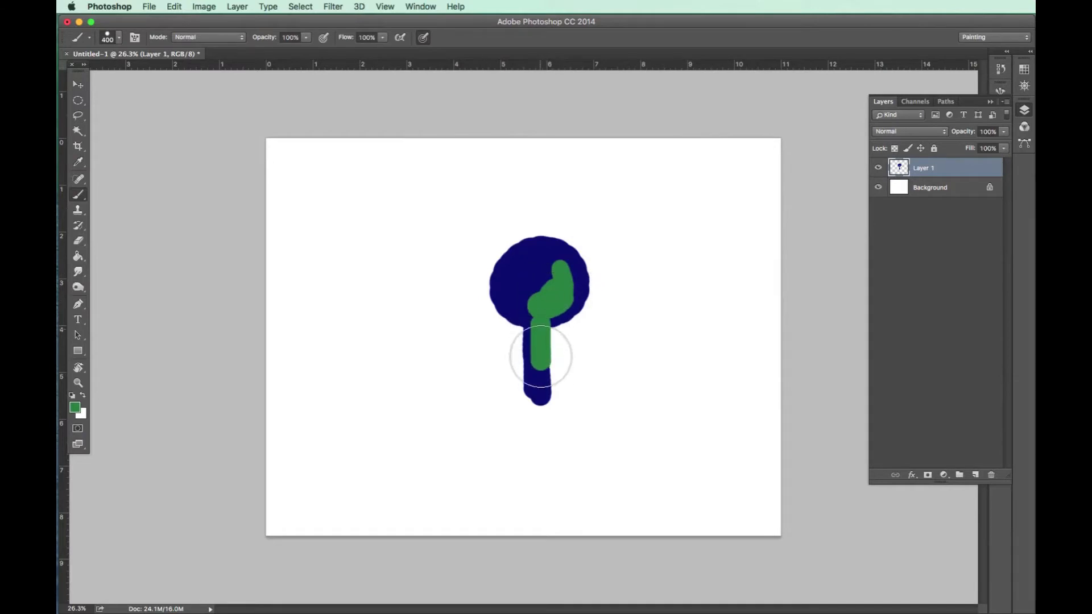
- Switch to the Eraser at 200 px and erase across the green patch on the round head
key(z)
click(561, 294)
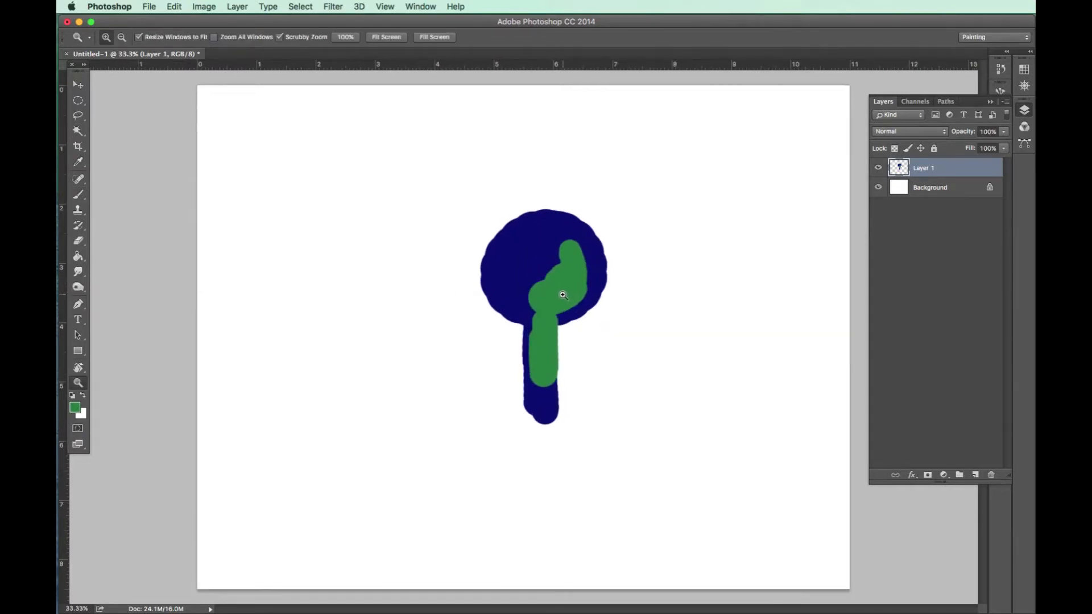
key(e)
key(bracketleft)
key(bracketleft)
key(bracketleft)
key(bracketleft)
key(bracketleft)
mouse_move(557, 244)
mouse_down()
mouse_move(566, 254)
mouse_move(549, 264)
mouse_move(553, 291)
mouse_up()
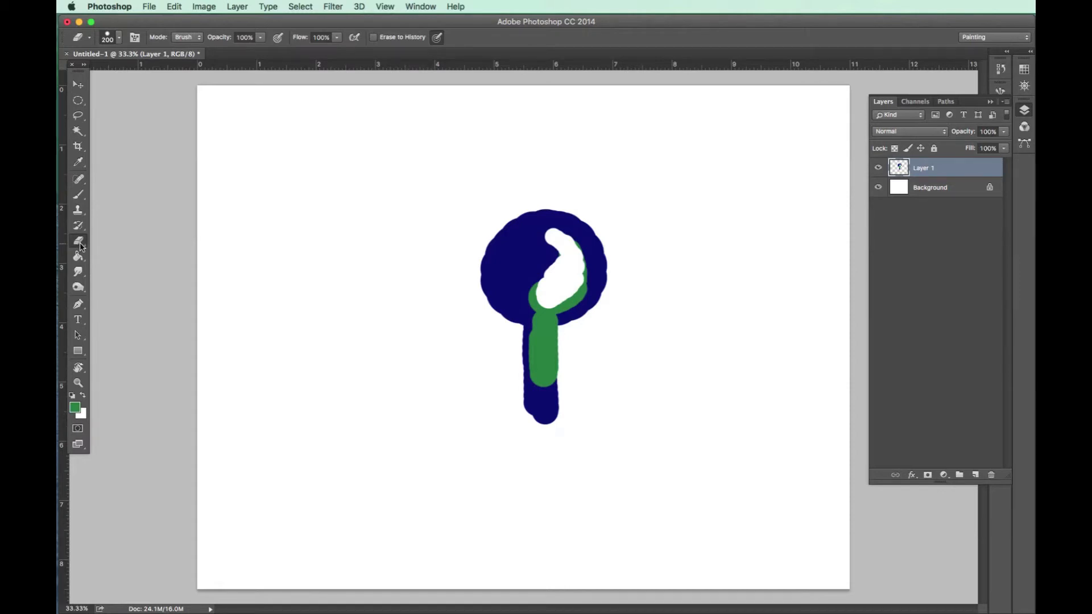
drag(560, 247, 593, 302)
- Undo the eraser strokes and the green strokes, back to the plain blue shape on Layer 1
key(super+z)
key(super+alt+z)
key(super+alt+z)
key(super+alt+z)
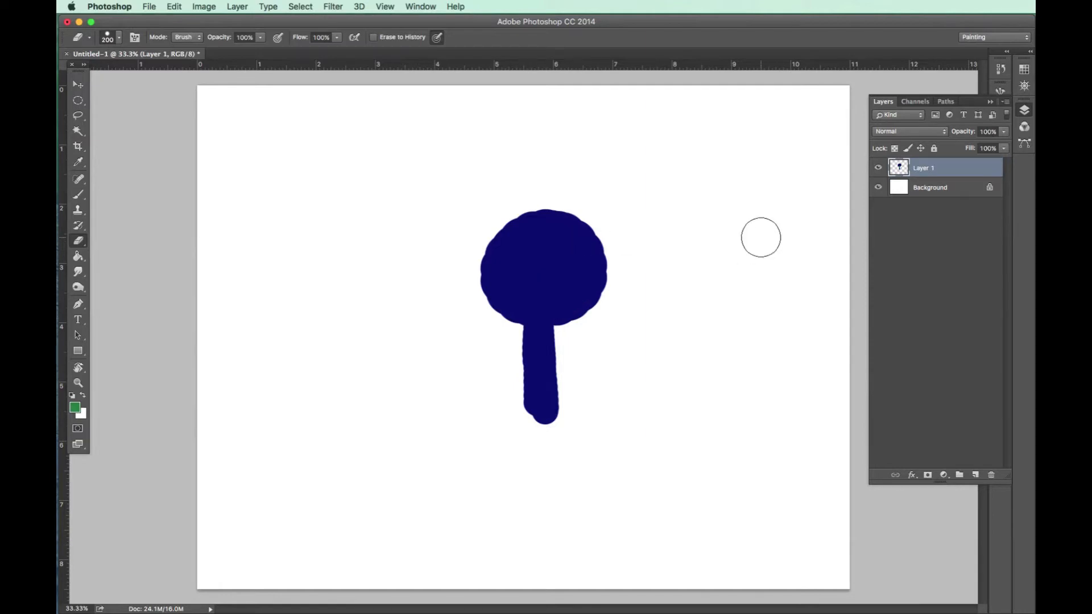
- Add a new layer above Layer 1 and paint green over the blue shape's head and stem with the 400 px brush
click(975, 476)
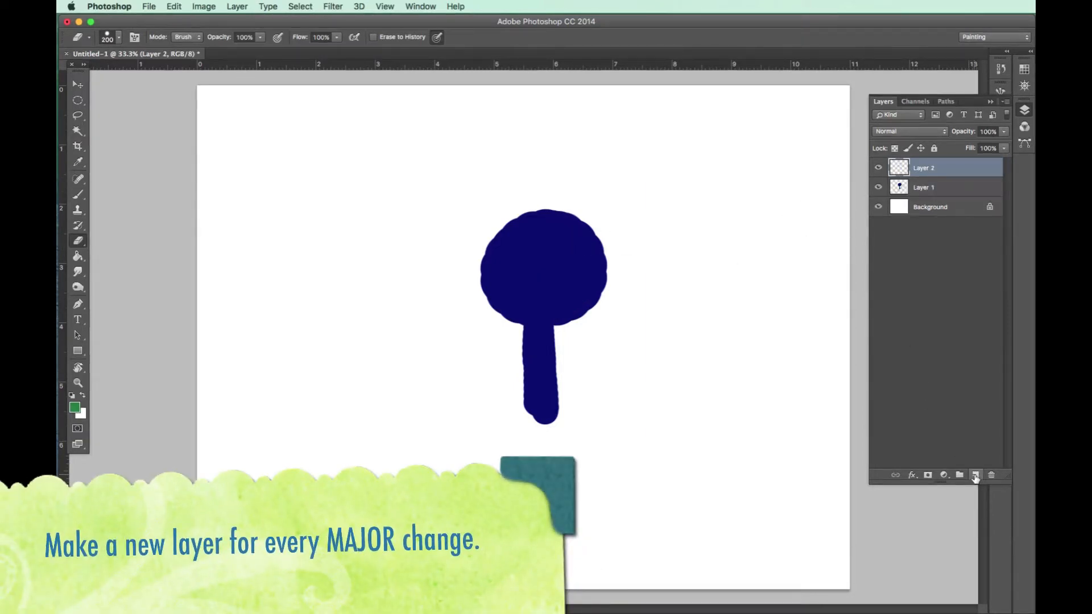
key(b)
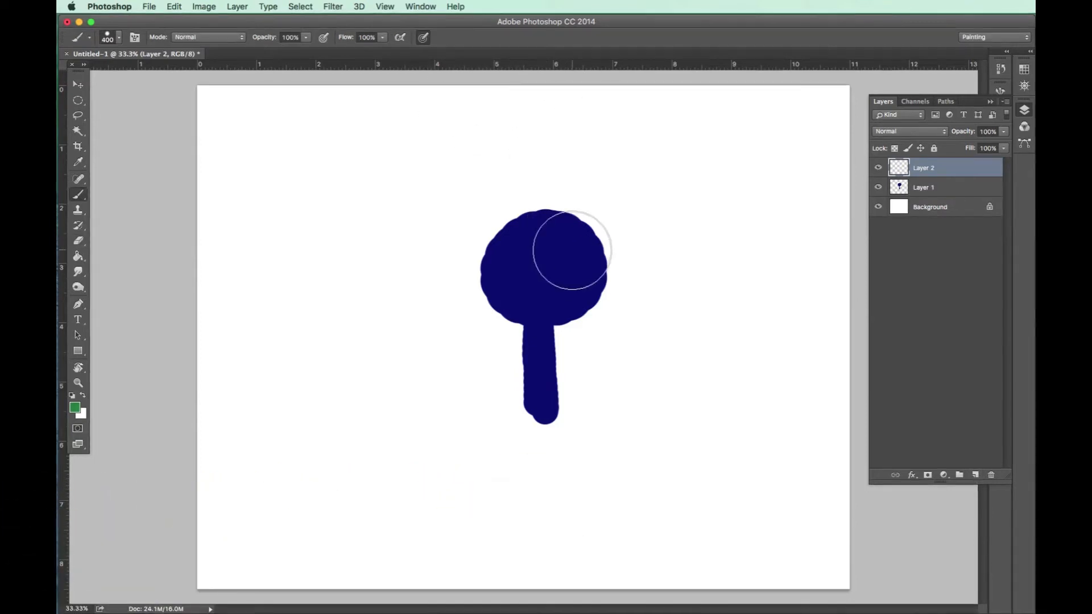
click(579, 255)
mouse_move(576, 282)
mouse_down()
mouse_move(580, 273)
mouse_move(531, 317)
mouse_move(555, 427)
mouse_up()
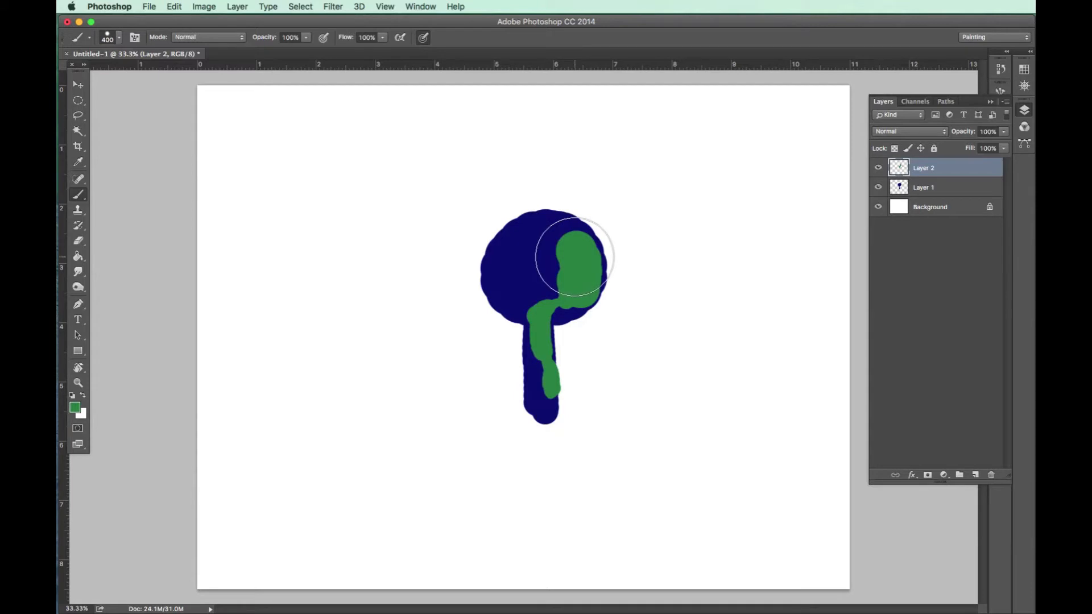
- Erase all the green paint from Layer 2 with the 200 px Eraser
key(e)
mouse_move(593, 243)
mouse_down()
mouse_move(554, 185)
mouse_move(601, 281)
mouse_move(588, 312)
mouse_move(545, 264)
mouse_move(534, 315)
mouse_move(548, 404)
mouse_move(575, 438)
mouse_up()
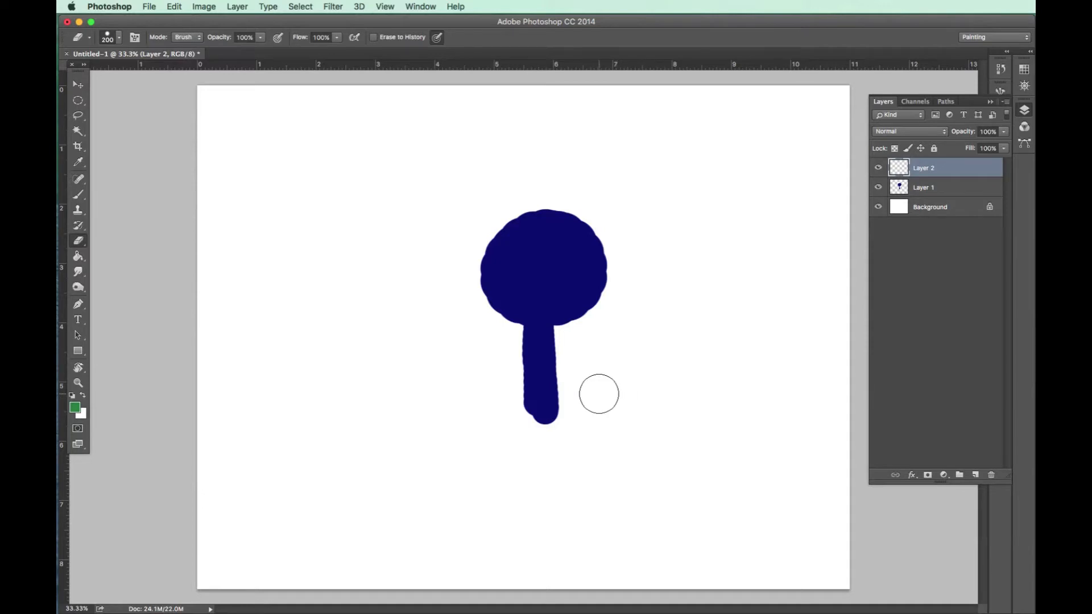
- Select Layer 1 and paint a green strip down the blue shape's head and stem with the brush at 200 px
click(899, 190)
key(b)
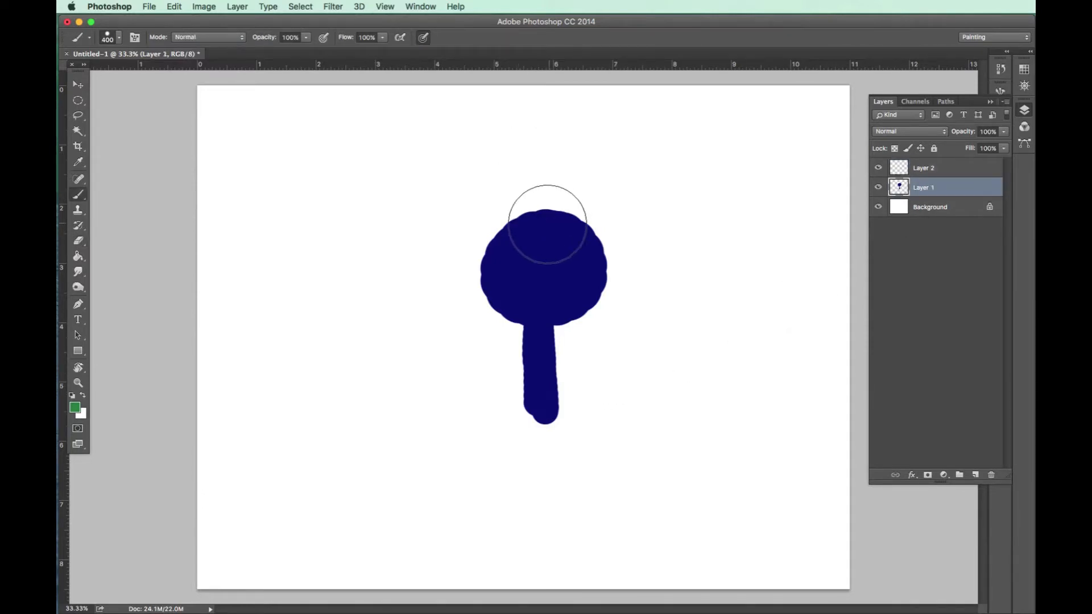
mouse_move(585, 250)
mouse_down()
mouse_move(574, 303)
mouse_move(545, 314)
mouse_move(544, 391)
mouse_up()
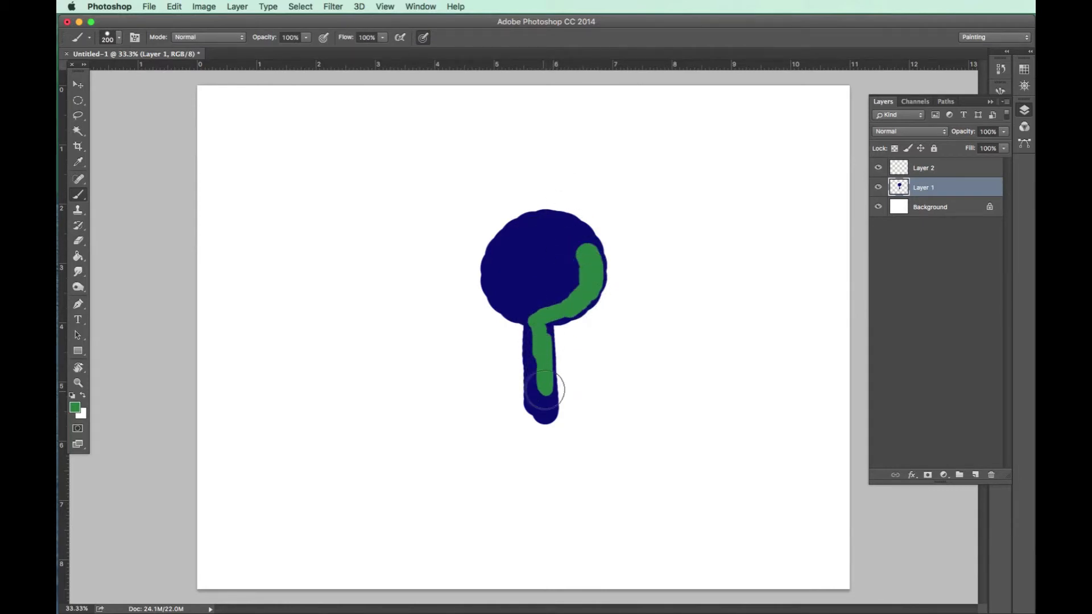
- Sample the dark blue and then the green from the painted shape, paint a test stroke beside it and undo it
alt+click(547, 265)
alt+click(592, 269)
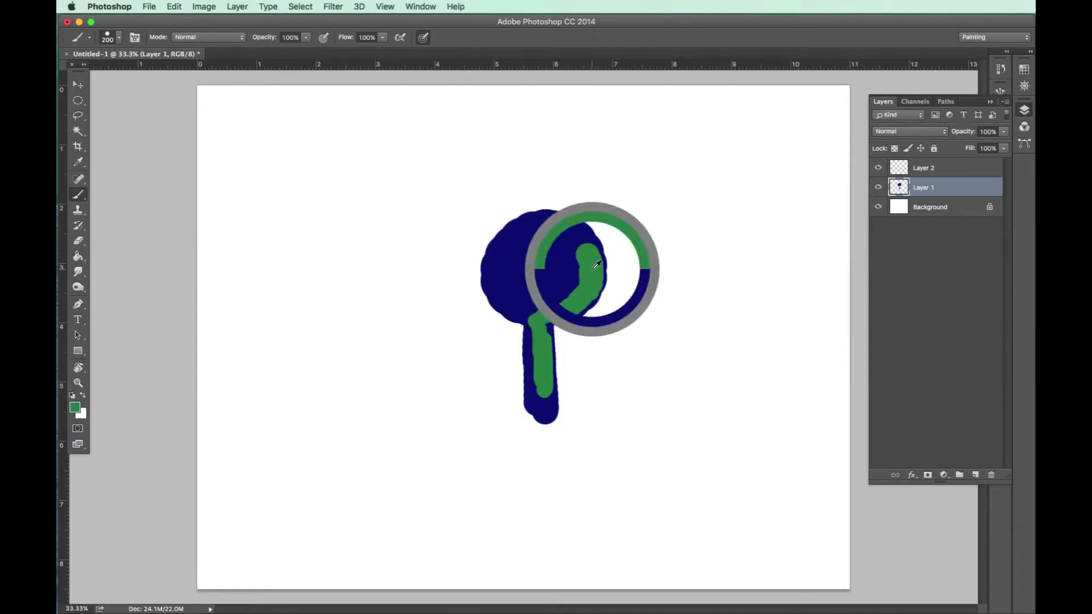
drag(686, 212, 735, 341)
key(super+z)
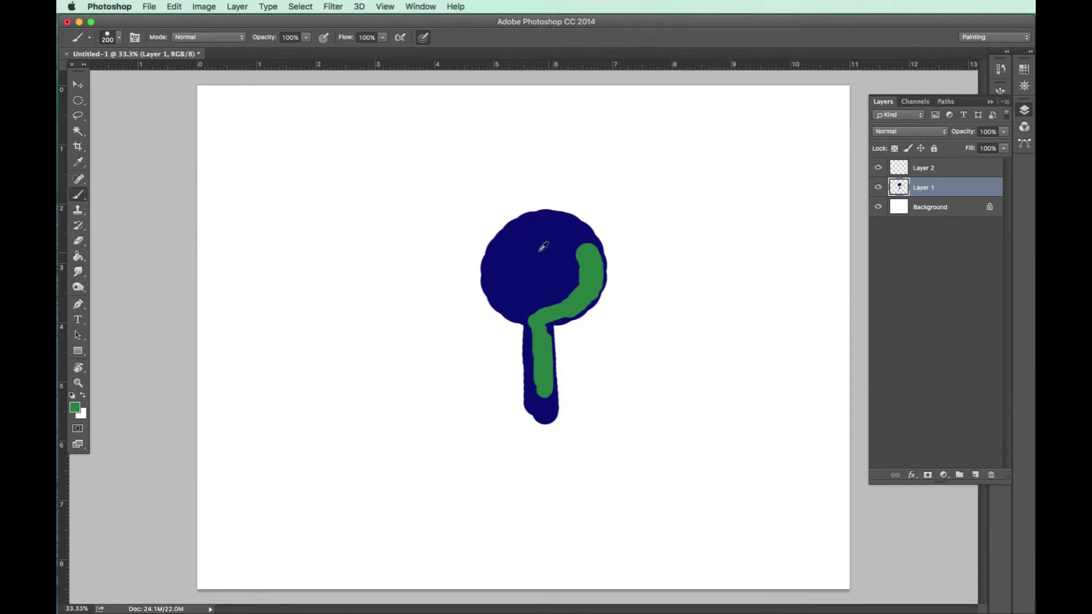
- Sample the green from the strip, try a stroke beside the shape and undo it, and repaint the strip in green
alt+click(582, 243)
mouse_move(708, 200)
mouse_down()
mouse_move(697, 236)
mouse_move(739, 341)
mouse_up()
key(super+z)
mouse_move(563, 250)
mouse_down()
mouse_move(595, 276)
mouse_move(585, 296)
mouse_move(569, 306)
mouse_move(574, 290)
mouse_move(541, 318)
mouse_move(542, 363)
mouse_move(540, 312)
mouse_up()
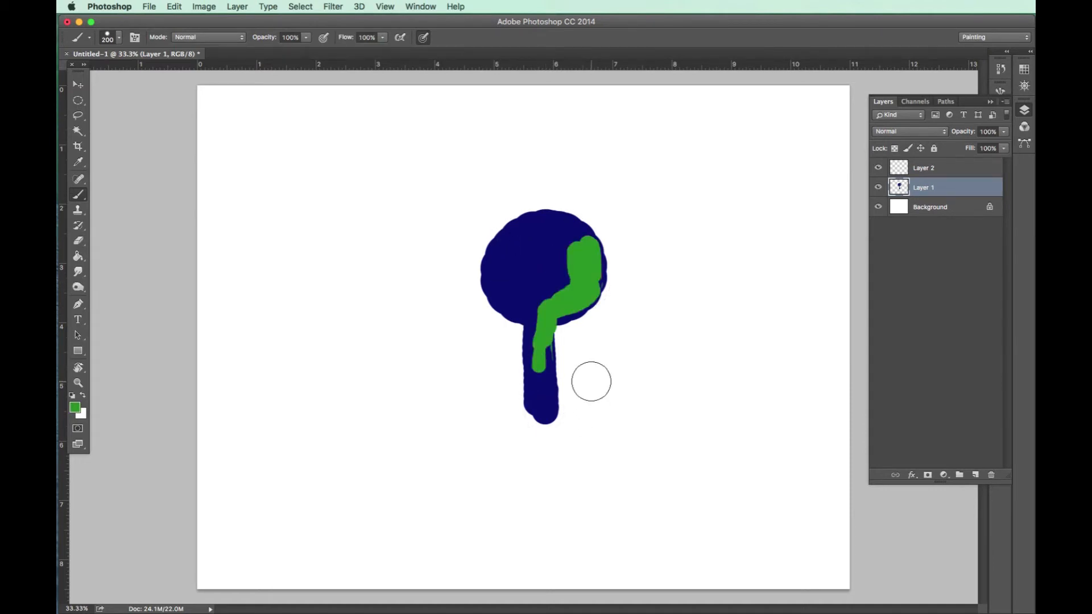
- Undo the last green stroke, sample the dark blue and paint over the green strip on Layer 1
key(super+z)
alt+click(579, 272)
drag(598, 253, 588, 281)
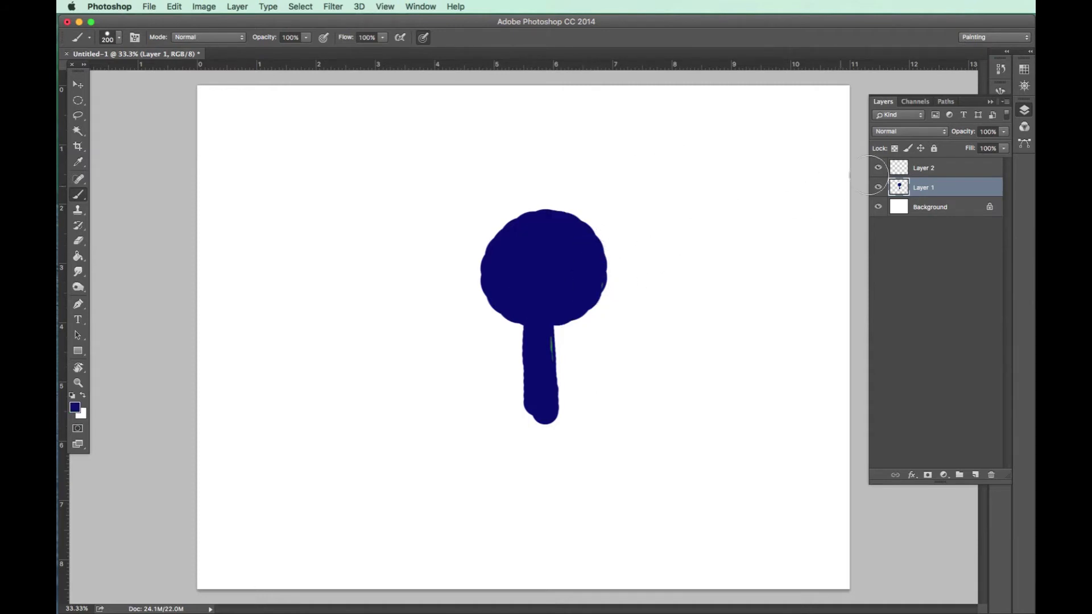
- Select Layer 2, set the foreground color to green and paint a strip down the blue shape's head and stem
click(898, 173)
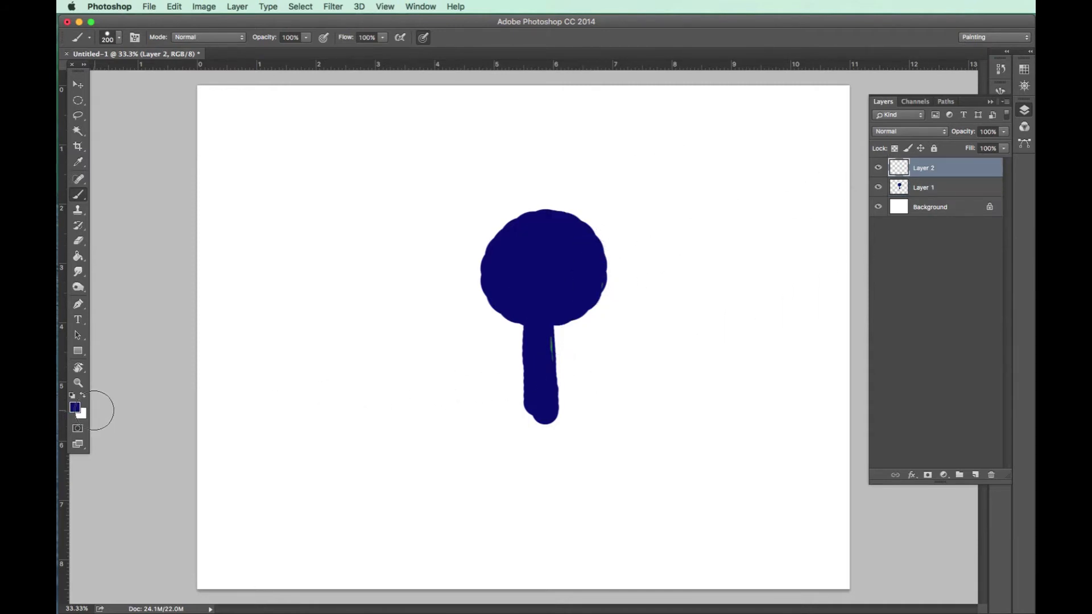
click(75, 407)
click(602, 205)
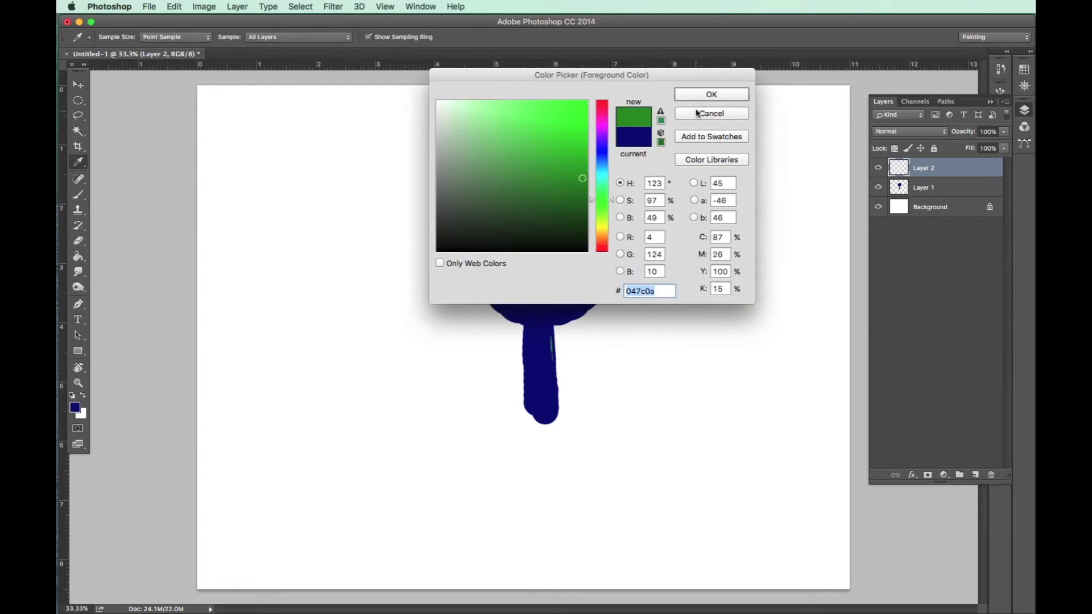
click(705, 95)
mouse_move(580, 236)
mouse_down()
mouse_move(590, 280)
mouse_move(541, 315)
mouse_move(546, 370)
mouse_up()
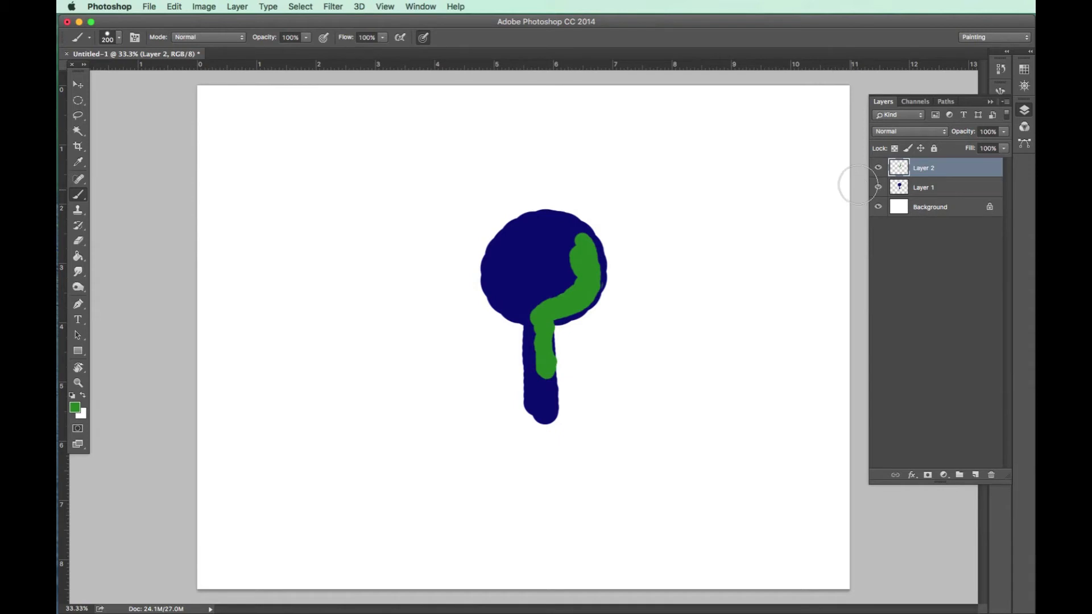
- Toggle Layer 2's visibility off and on repeatedly to compare the blue shape with and without the green strip
click(878, 169)
click(878, 169)
click(878, 169)
click(878, 169)
click(878, 169)
click(878, 169)
click(879, 169)
click(879, 170)
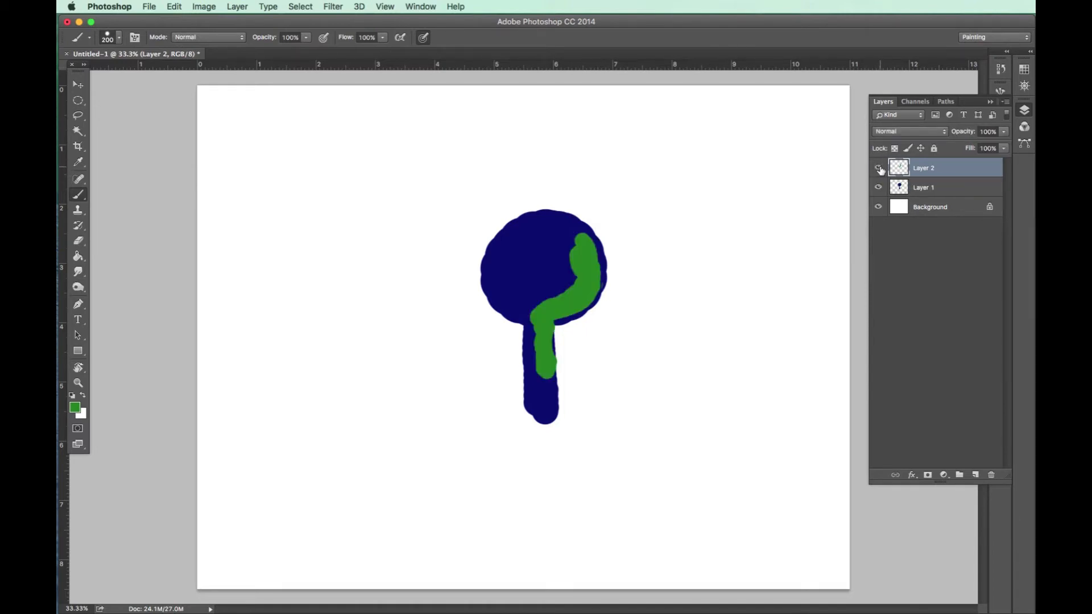
- With the Move tool, shift Layer 2's green strip off the blue shape, and move Layer 1's shape separately before realigning the strip over it
click(78, 86)
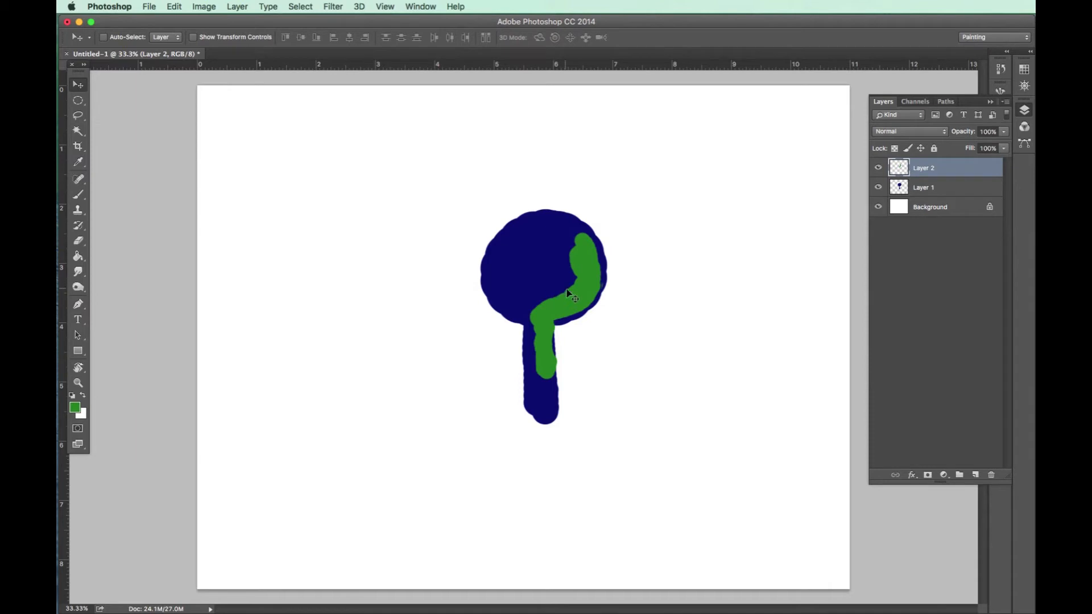
mouse_move(596, 294)
mouse_down()
mouse_move(596, 310)
mouse_move(489, 301)
mouse_move(557, 245)
mouse_move(718, 322)
mouse_up()
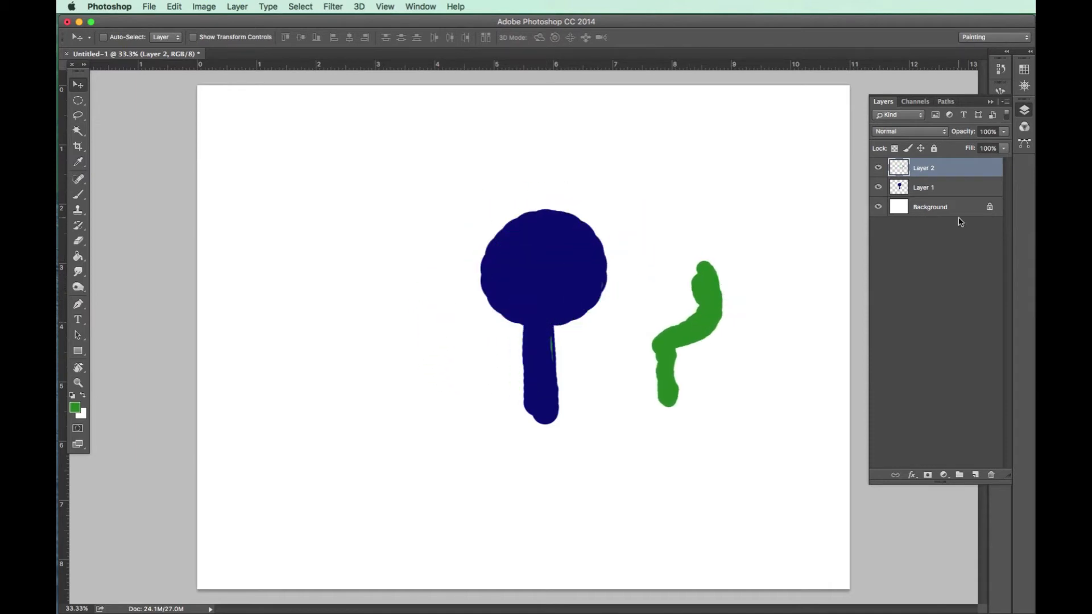
click(937, 191)
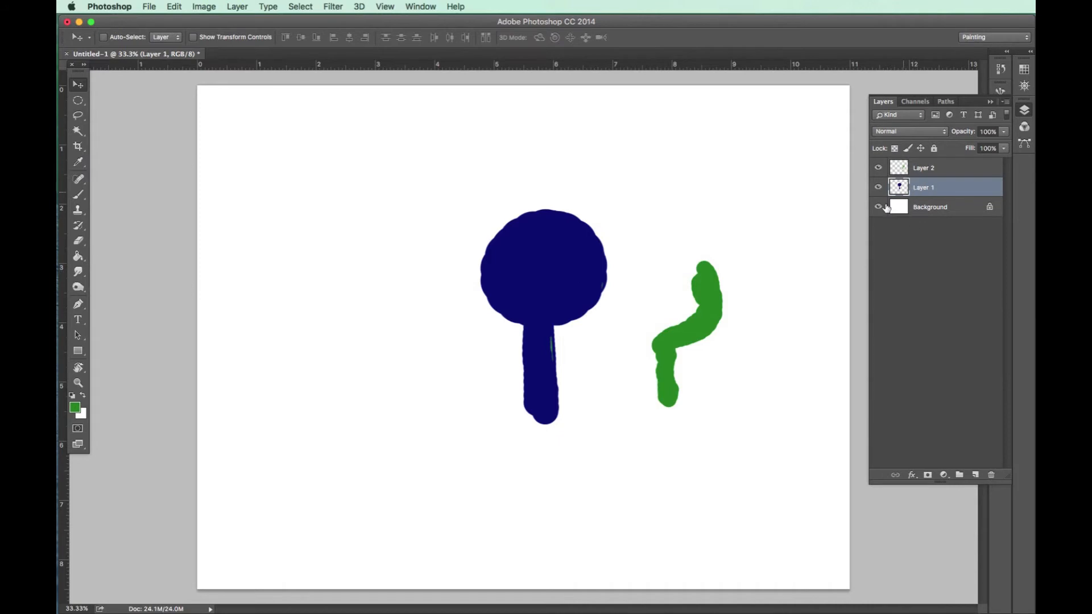
mouse_move(585, 291)
mouse_down()
mouse_move(534, 267)
mouse_move(512, 309)
mouse_up()
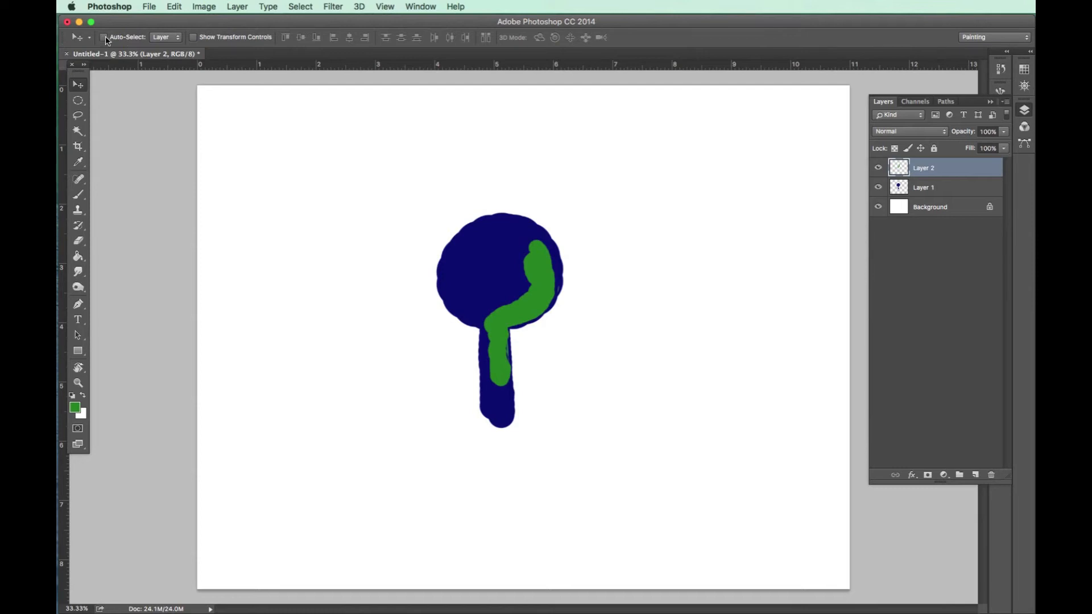
- Turn on Auto-Select for Layer, check Layer 2's visibility, and select Layer 1 by picking the blue head on the canvas
click(162, 38)
click(166, 39)
click(879, 169)
click(879, 168)
click(879, 169)
click(879, 168)
click(493, 266)
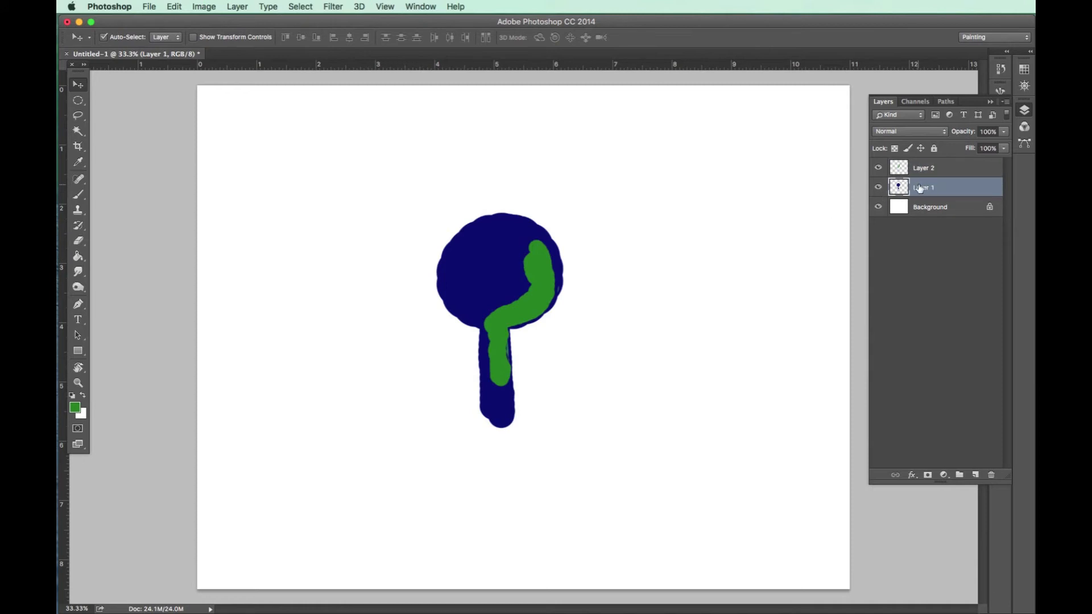
- Move the blue shape and the green strip apart using Auto-Select, and bring both back together near the canvas center
mouse_move(510, 297)
mouse_down()
mouse_move(461, 225)
mouse_move(519, 285)
mouse_move(629, 323)
mouse_up()
click(521, 319)
mouse_move(537, 307)
mouse_down()
mouse_move(546, 287)
mouse_move(660, 214)
mouse_up()
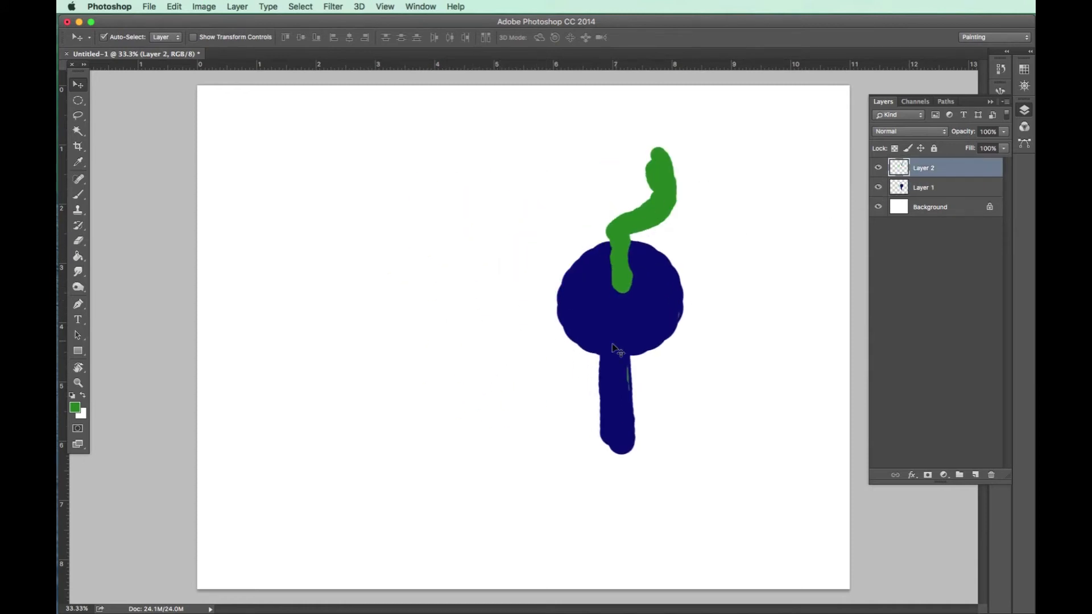
click(614, 356)
drag(611, 355, 536, 334)
mouse_move(663, 224)
mouse_down()
mouse_move(580, 273)
mouse_move(581, 335)
mouse_up()
- Delete Layer 2 and rename Layer 1 as base
drag(932, 168, 974, 170)
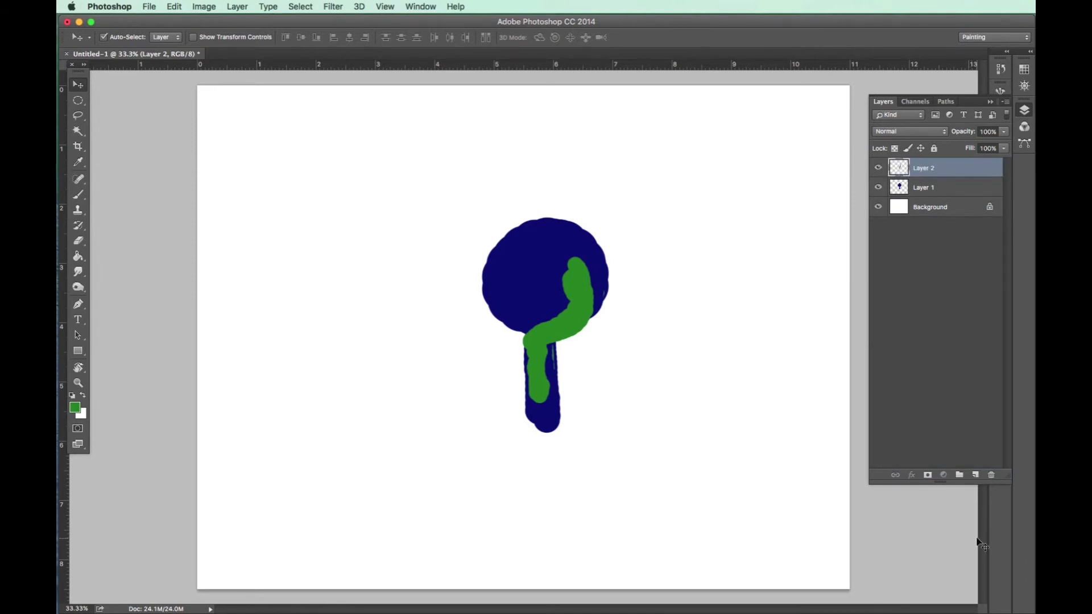
click(990, 475)
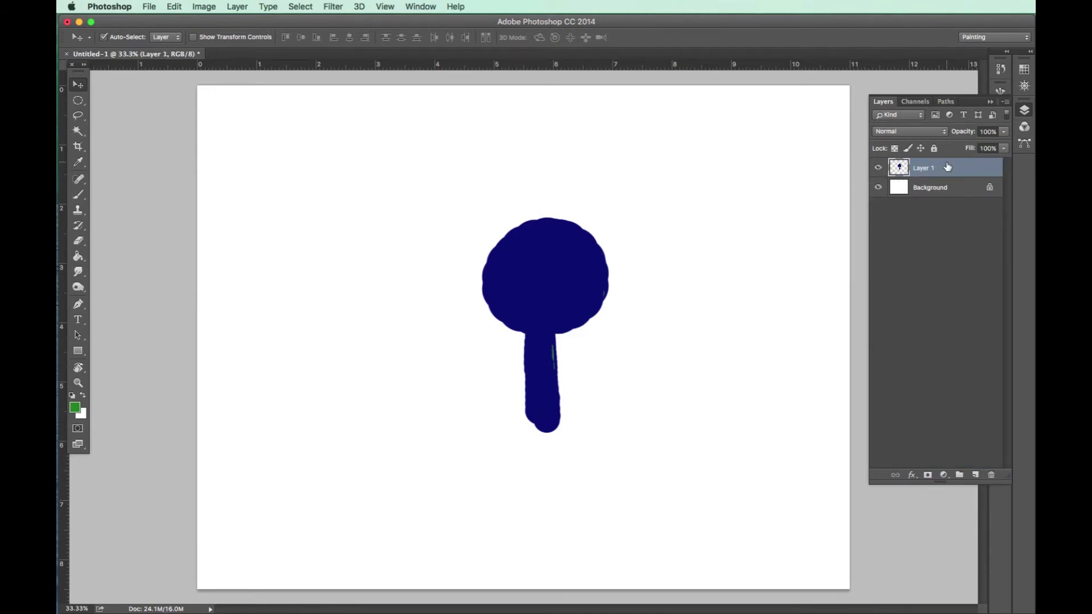
double_click(927, 169)
text(E)
click(930, 213)
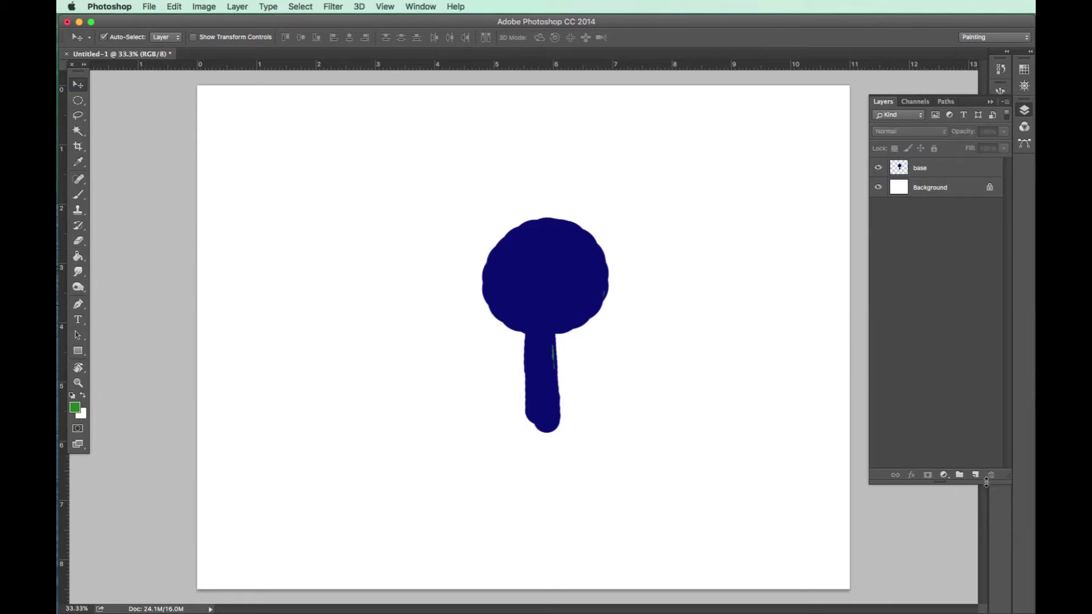
- Add a new layer above the base layer, name it shadow and select it
click(976, 476)
double_click(926, 167)
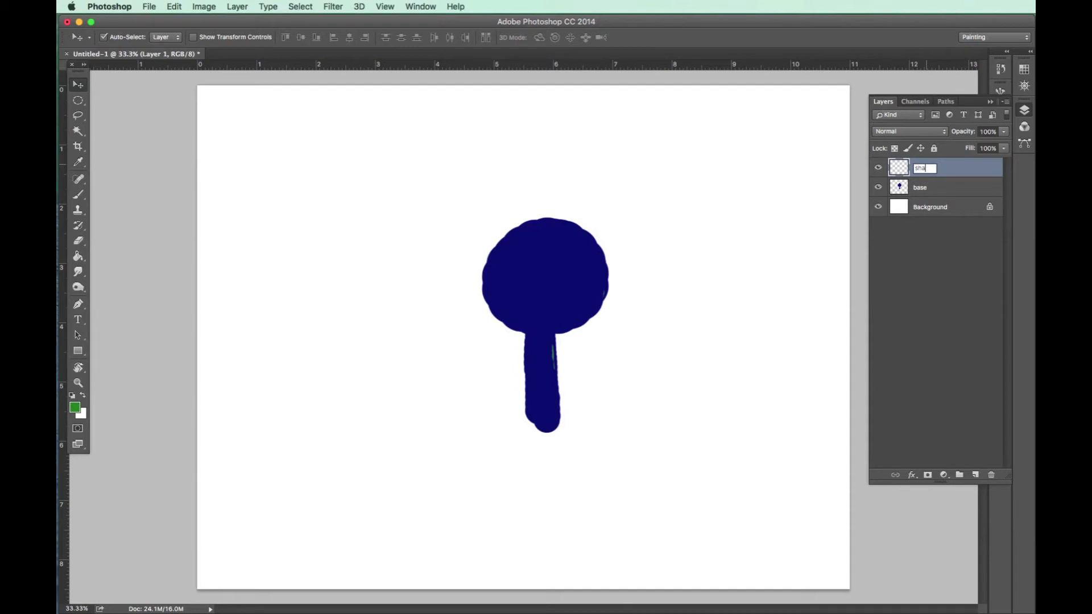
click(931, 225)
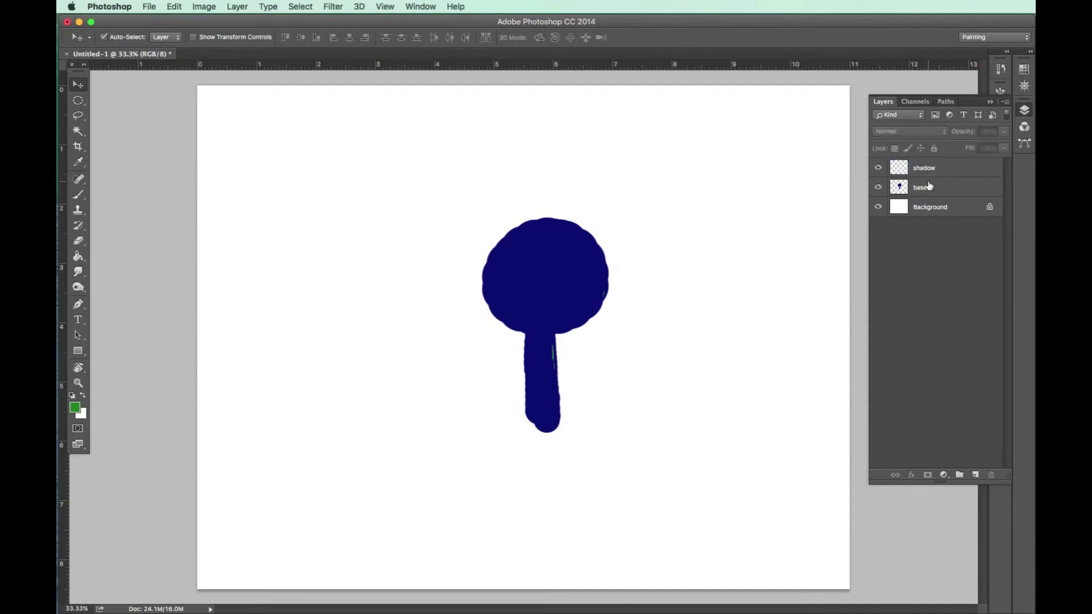
click(924, 189)
click(926, 169)
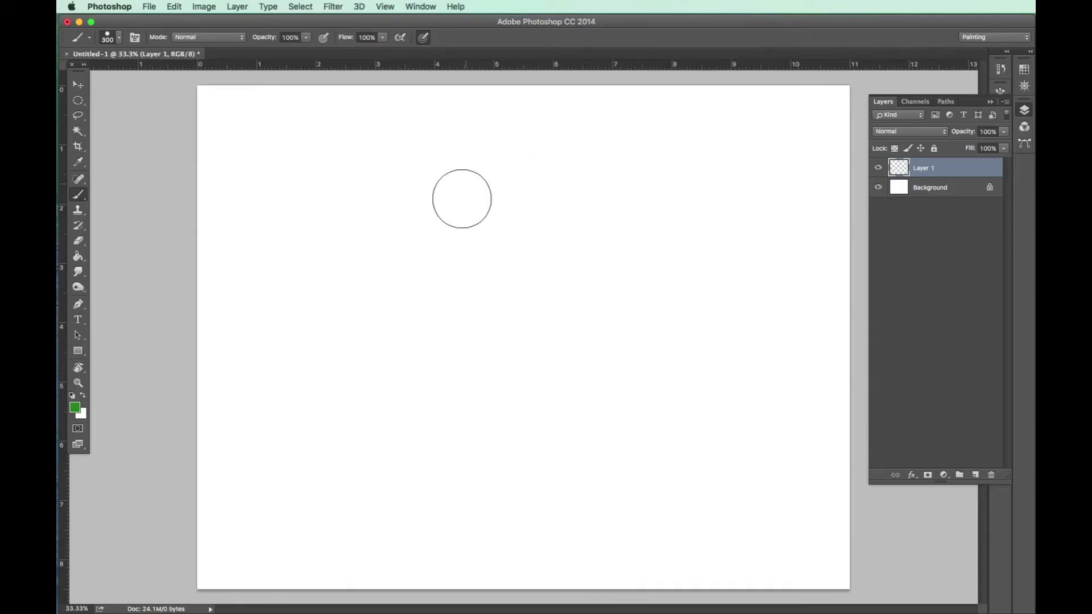
- Paint three separate green strokes across the upper canvas on the empty Layer 1 with the 300 px brush
drag(398, 199, 438, 320)
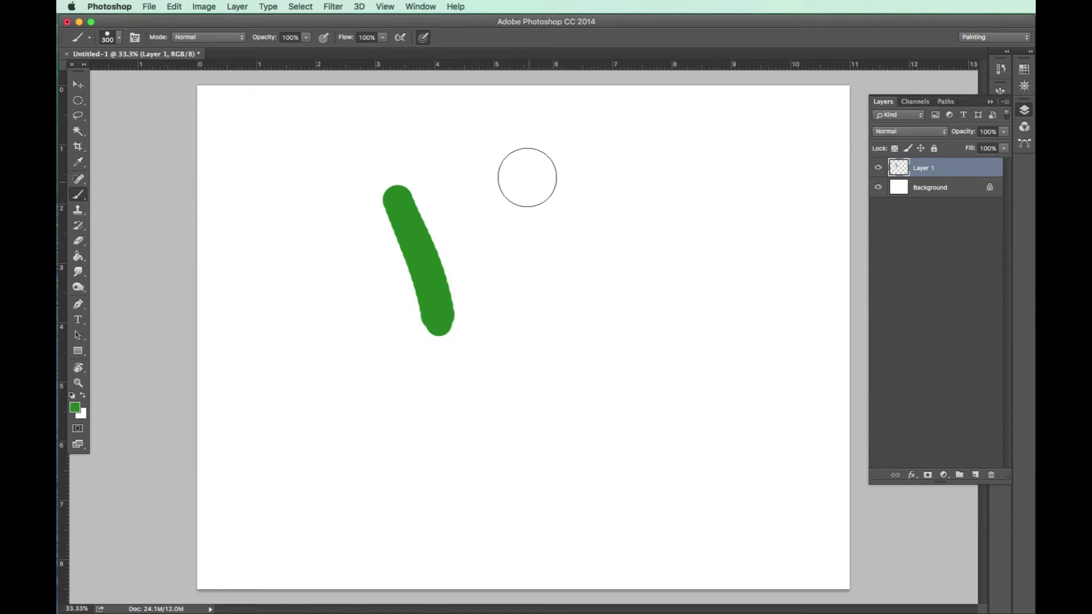
drag(521, 168, 537, 276)
drag(686, 190, 659, 290)
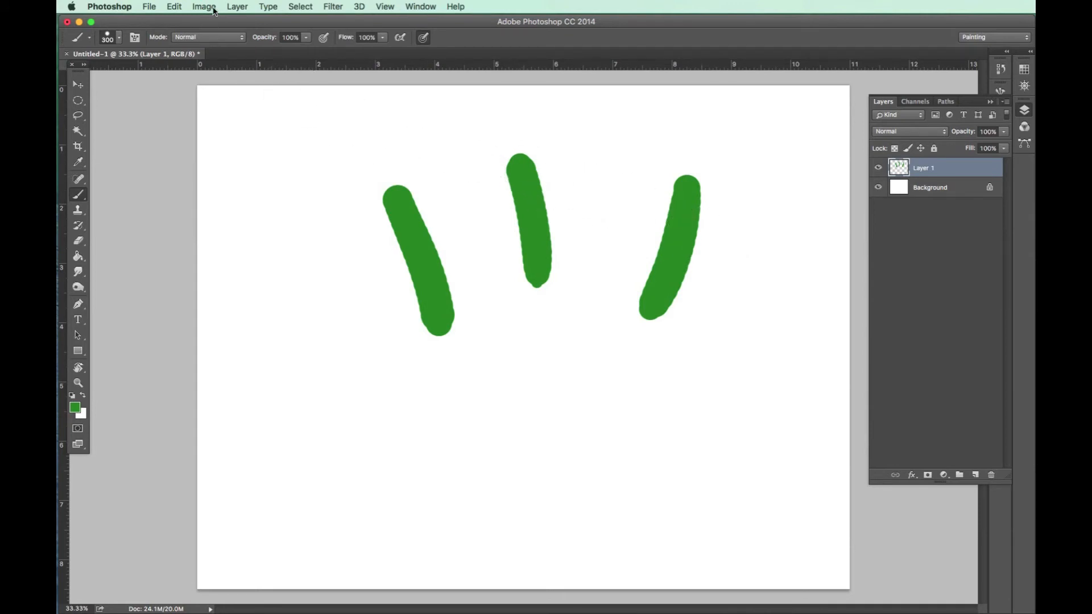
- Look up the Undo and Step Backward commands and undo all three green strokes
click(174, 7)
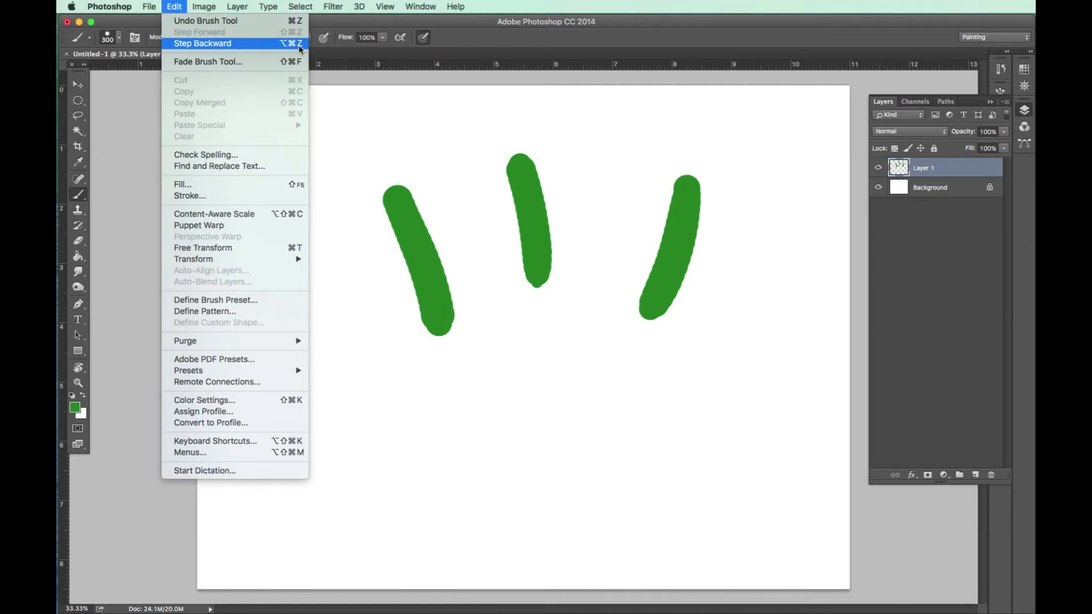
click(353, 26)
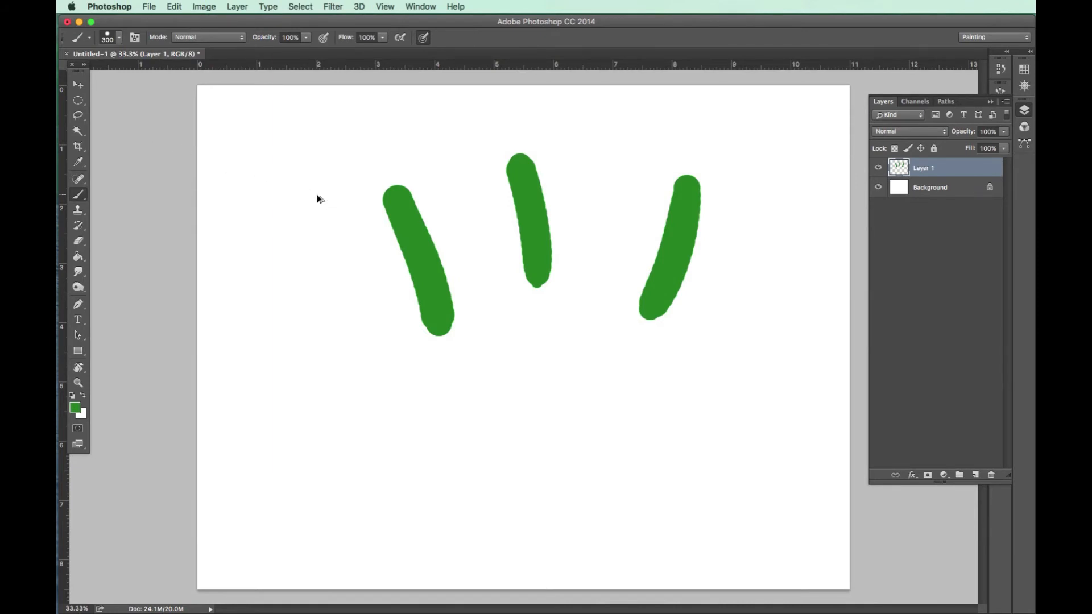
key(super+z)
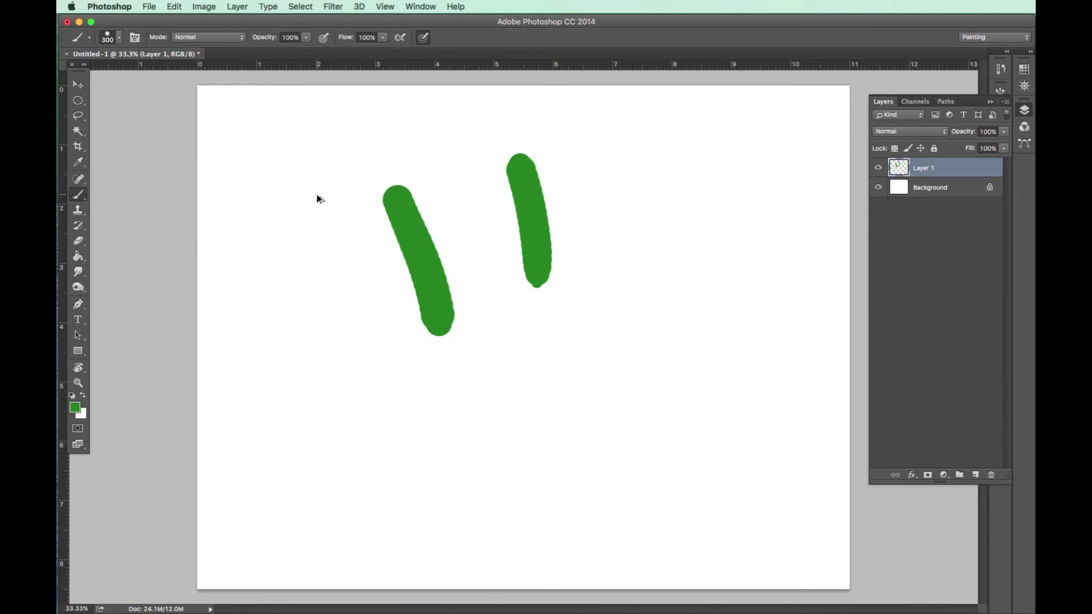
key(alt+super+z)
key(alt+super+z)
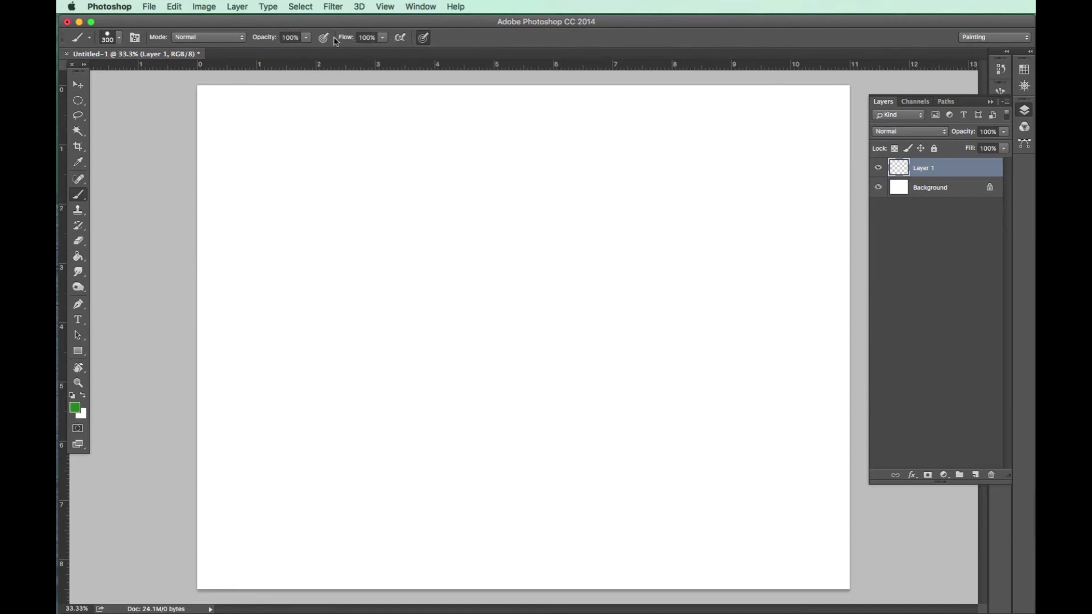
- Set the foreground color to purple 8b07b6
click(78, 409)
drag(605, 123, 604, 132)
drag(538, 149, 560, 143)
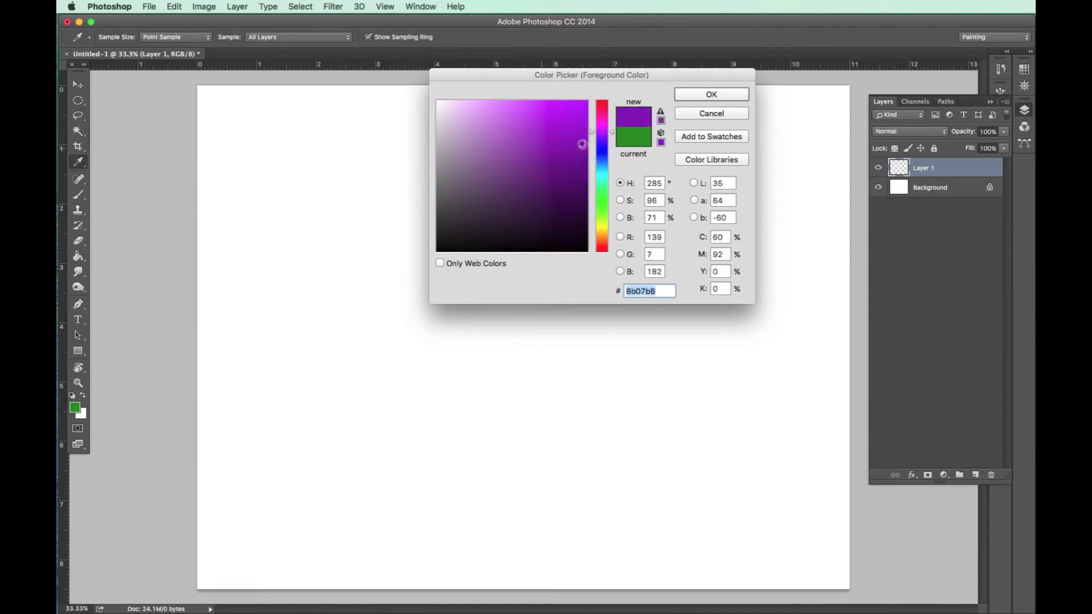
click(705, 94)
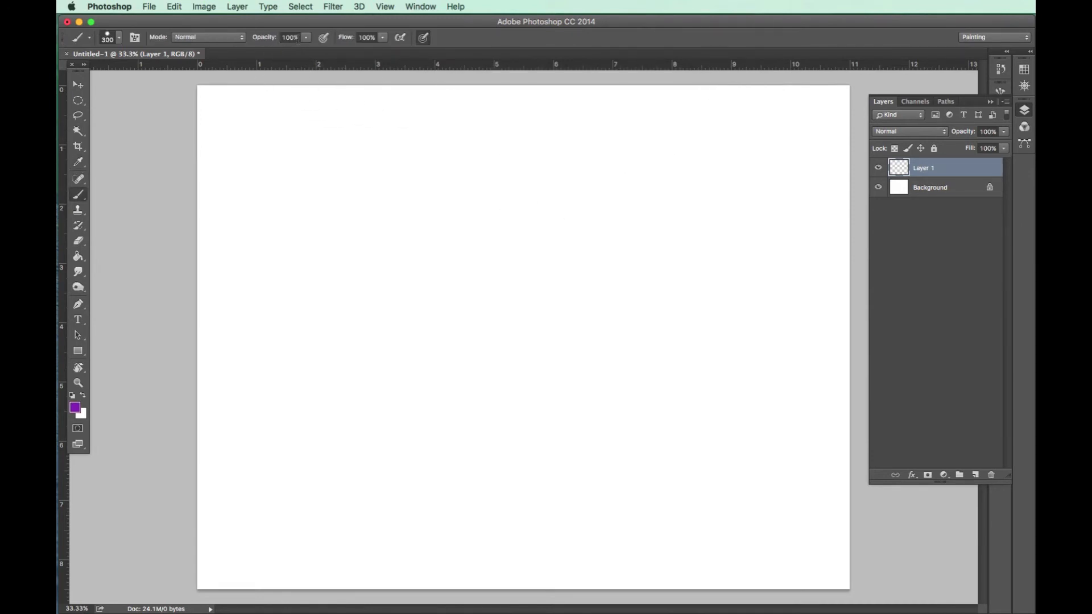
- Paint two purple patches side by side on Layer 1 and step backward until both are removed
mouse_move(385, 243)
mouse_down()
mouse_move(419, 251)
mouse_move(453, 298)
mouse_move(481, 252)
mouse_move(573, 255)
mouse_move(602, 285)
mouse_up()
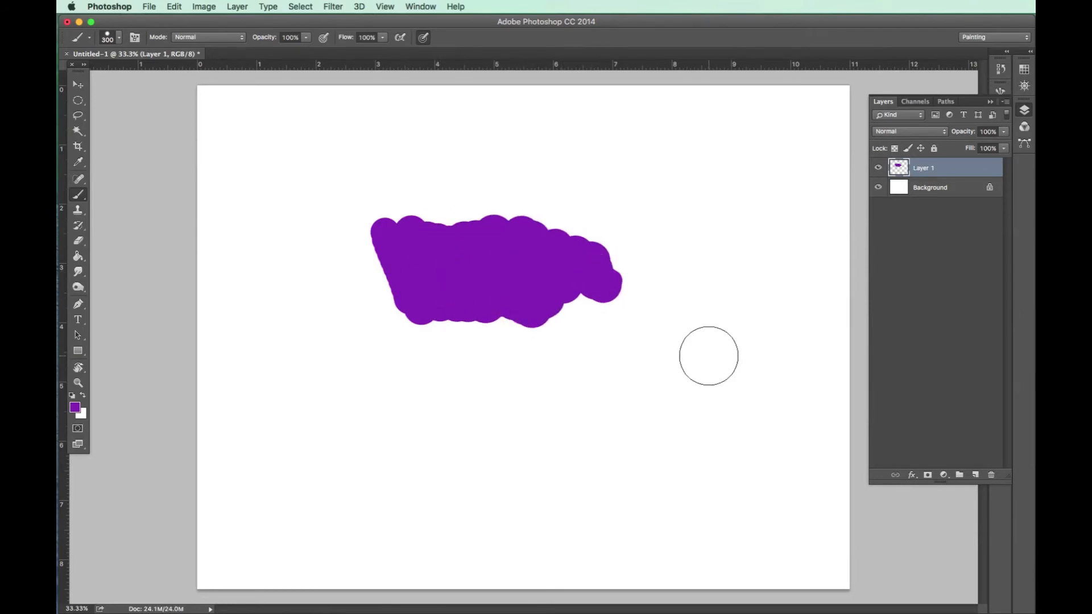
mouse_move(735, 211)
mouse_down()
mouse_move(701, 285)
mouse_move(668, 311)
mouse_move(743, 244)
mouse_move(728, 313)
mouse_move(700, 302)
mouse_move(738, 337)
mouse_up()
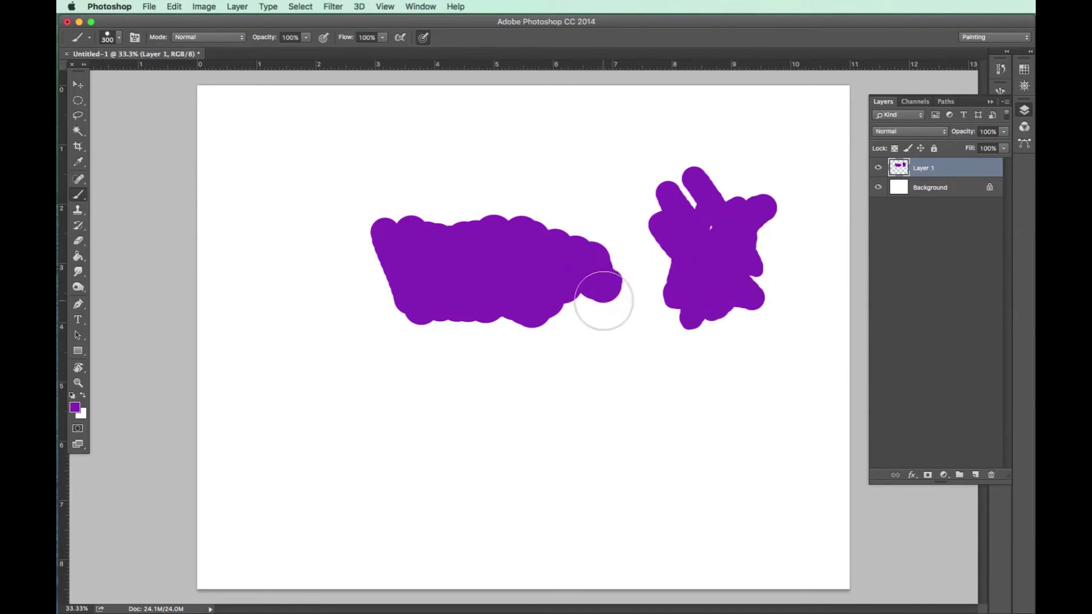
key(super+alt+z)
key(super+alt+z)
key(super+alt+z)
key(super+alt+z)
key(super+alt+z)
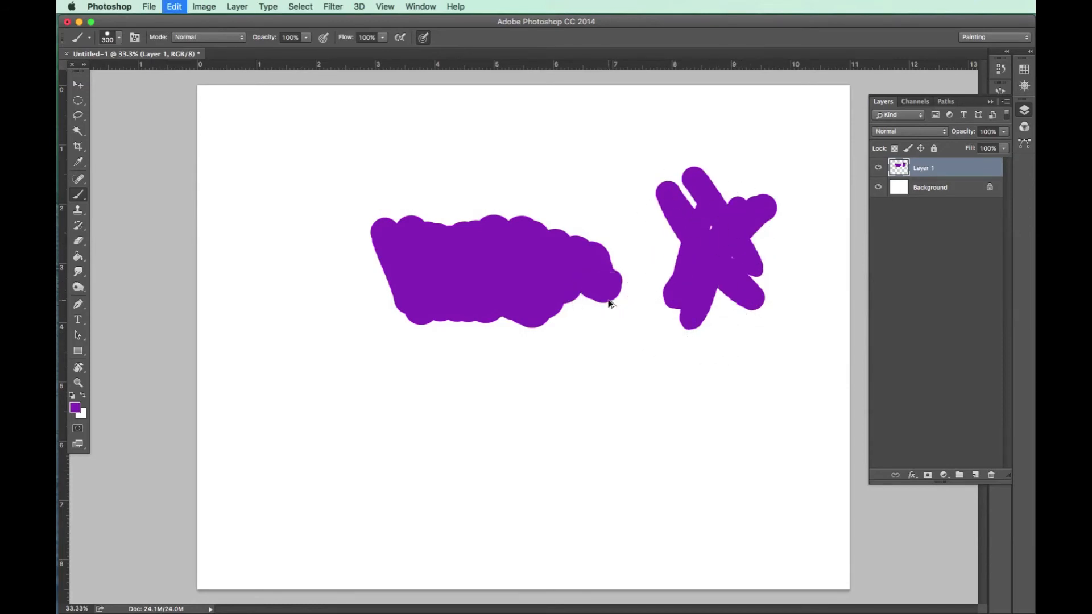
key(super+alt+z)
key(super+alt+z)
key(super+alt+z)
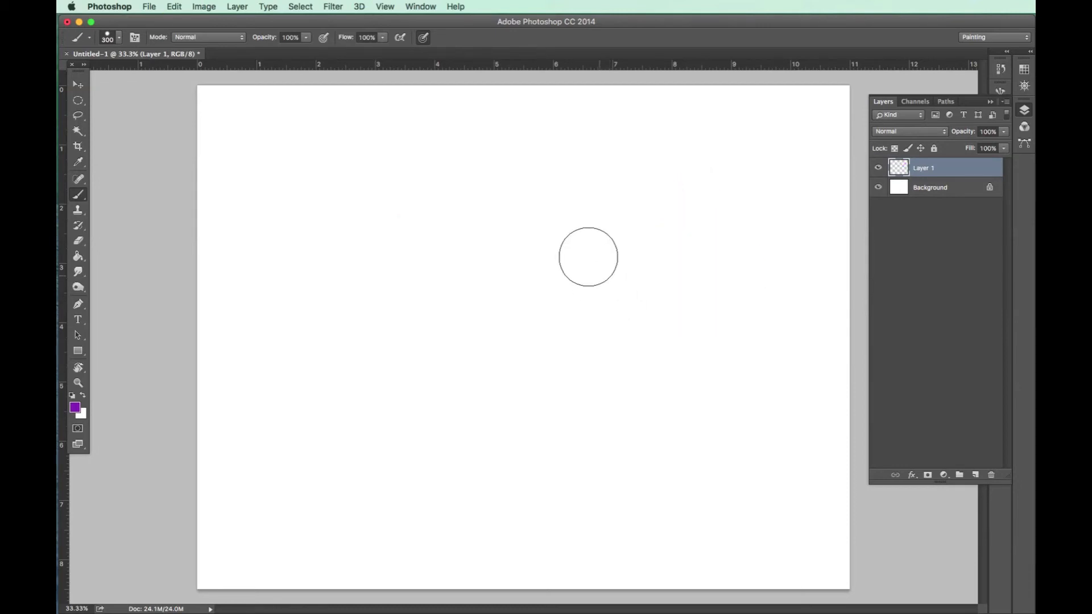
- Set the brush opacity to 50% and paint overlapping purple strokes in the middle of the canvas
click(307, 39)
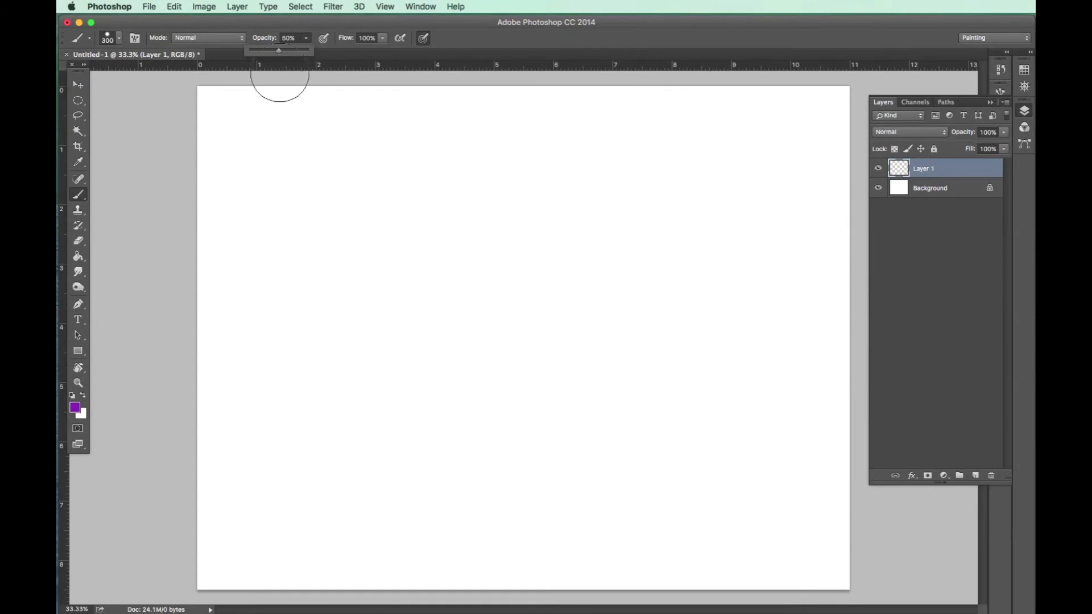
mouse_move(409, 168)
mouse_down()
mouse_move(501, 340)
mouse_move(483, 263)
mouse_move(514, 336)
mouse_move(468, 212)
mouse_move(540, 362)
mouse_move(545, 337)
mouse_move(560, 354)
mouse_move(575, 345)
mouse_move(574, 307)
mouse_up()
mouse_move(639, 169)
mouse_down()
mouse_move(613, 175)
mouse_move(605, 198)
mouse_move(593, 186)
mouse_move(589, 236)
mouse_move(553, 310)
mouse_move(517, 340)
mouse_move(489, 345)
mouse_move(542, 283)
mouse_move(502, 325)
mouse_move(490, 380)
mouse_up()
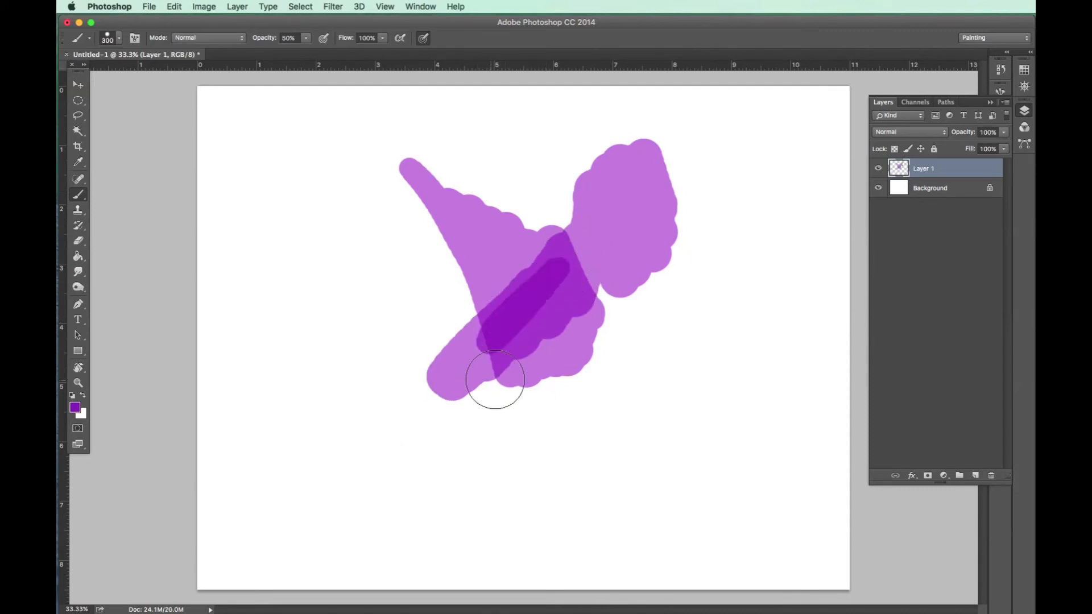
mouse_move(568, 275)
mouse_down()
mouse_move(511, 335)
mouse_move(483, 319)
mouse_move(580, 295)
mouse_move(564, 266)
mouse_move(511, 302)
mouse_move(574, 255)
mouse_move(545, 265)
mouse_move(532, 304)
mouse_up()
- Step backward through all the overlapping 50% opacity strokes until Layer 1 is empty
key(super+alt+z)
key(super+alt+z)
key(super+alt+z)
key(super+alt+z)
key(super+alt+z)
key(super+alt+z)
key(super+alt+z)
key(super+alt+z)
key(super+alt+z)
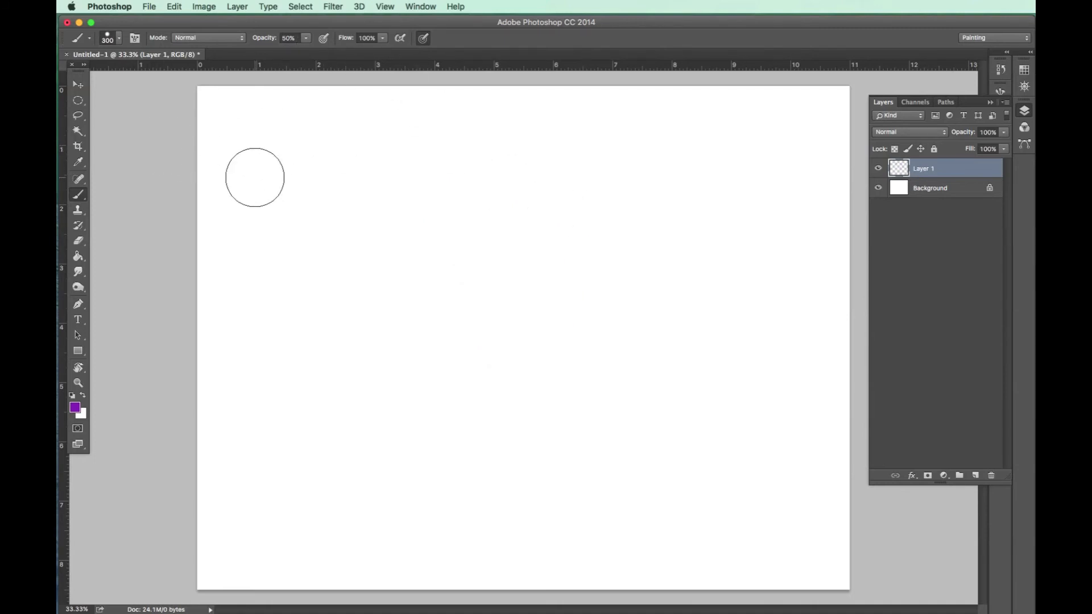
- Paint a purple patch at 100% brush opacity and further strokes beside it at 50% opacity
key(0)
mouse_move(440, 267)
mouse_down()
mouse_move(448, 344)
mouse_move(534, 339)
mouse_move(585, 317)
mouse_up()
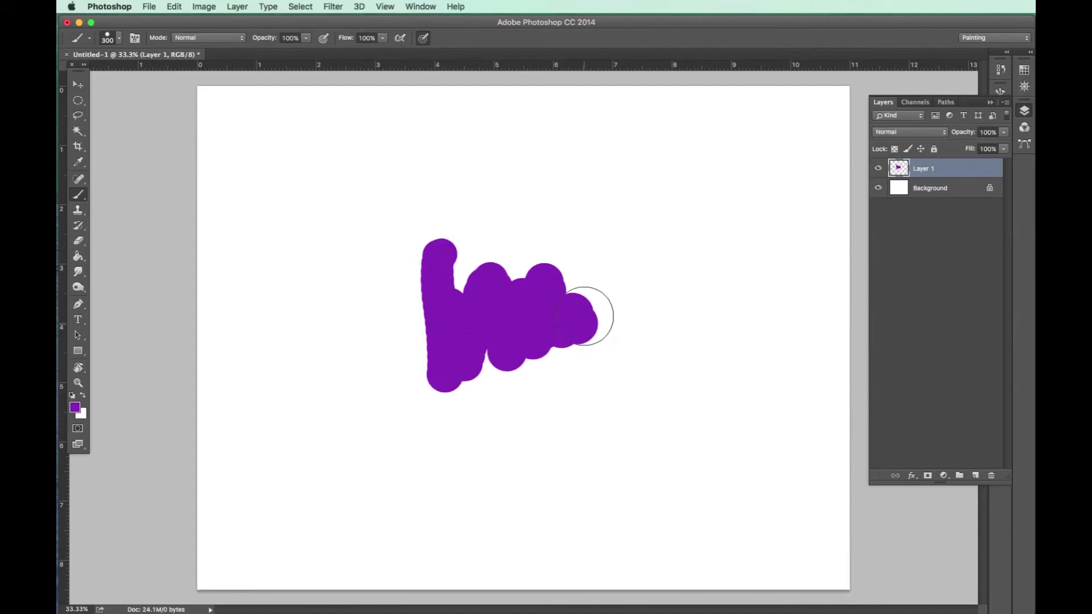
key(5)
mouse_move(630, 145)
mouse_down()
mouse_move(668, 188)
mouse_move(741, 237)
mouse_move(703, 197)
mouse_up()
mouse_move(697, 358)
mouse_down()
mouse_move(631, 415)
mouse_move(626, 397)
mouse_move(608, 432)
mouse_up()
- Set the brush opacity to 10% and paint faint purple strokes beside the other patches
key(1)
click(738, 303)
mouse_move(737, 347)
mouse_down()
mouse_move(780, 341)
mouse_move(785, 329)
mouse_up()
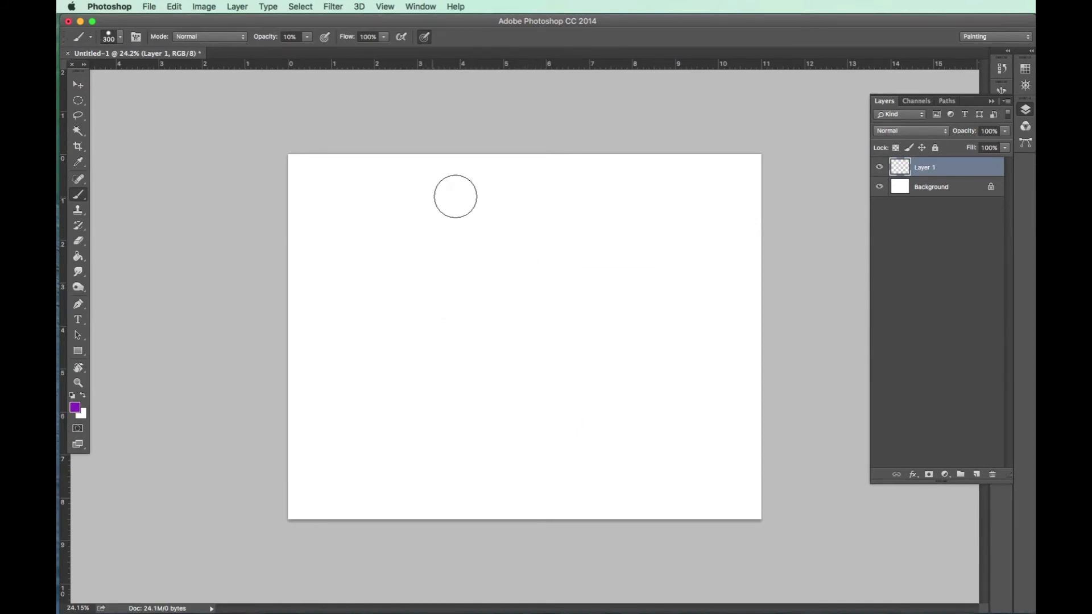
click(206, 8)
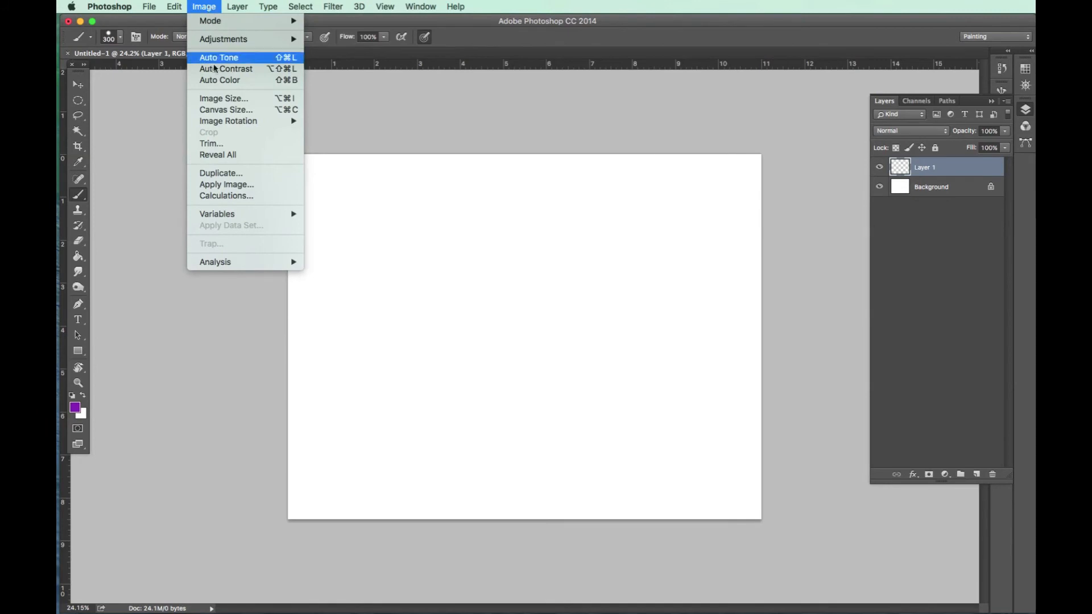
click(230, 110)
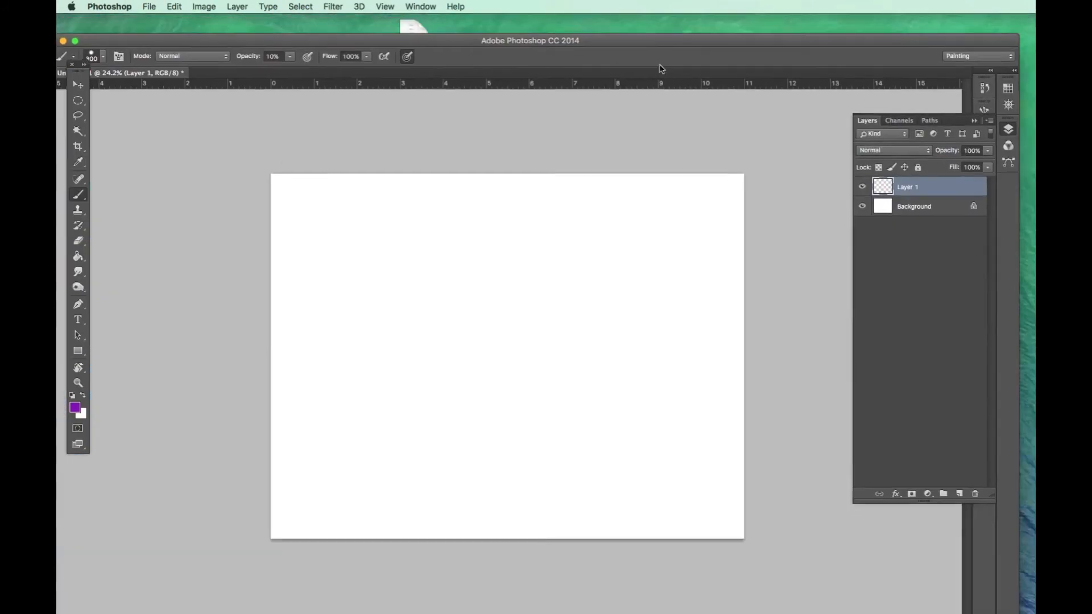
- Place apple.jpg from the desktop onto the canvas, shift it slightly, commit the placement, and switch to the Brush tool
click(947, 95)
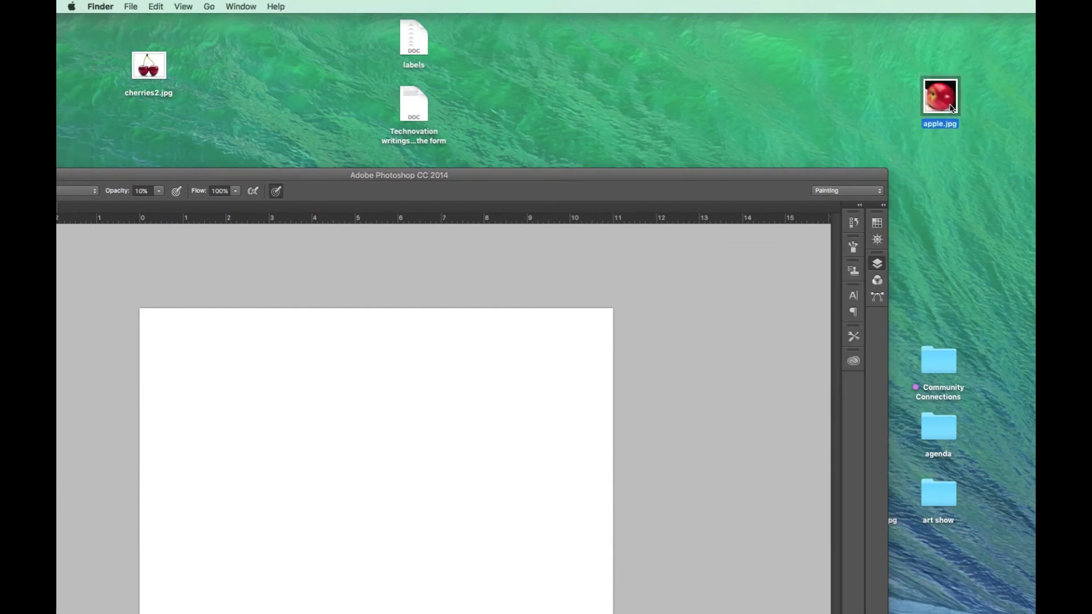
drag(940, 104, 478, 438)
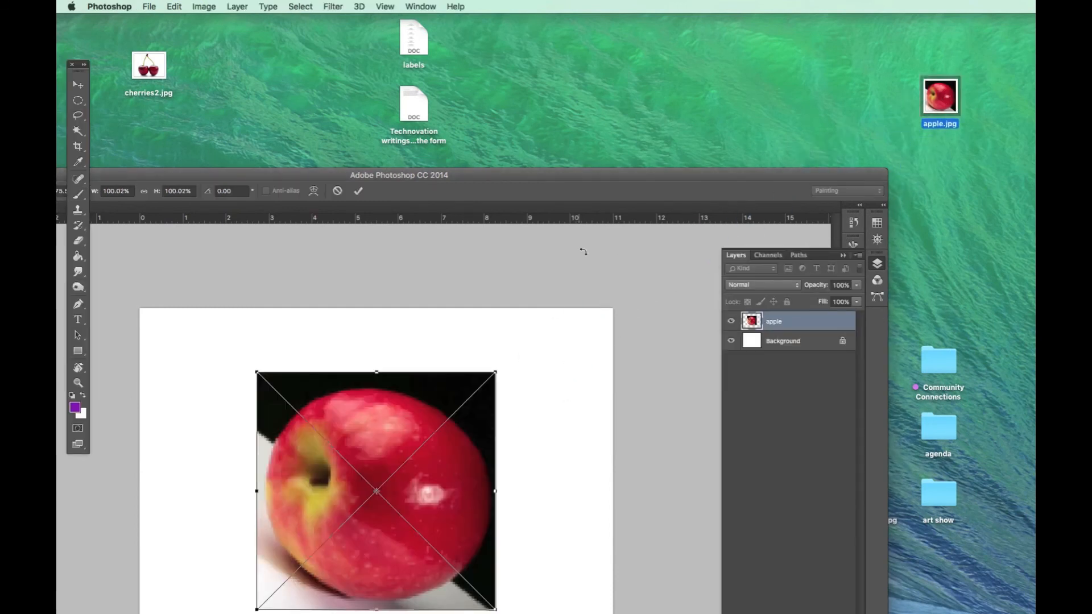
drag(587, 173, 732, 21)
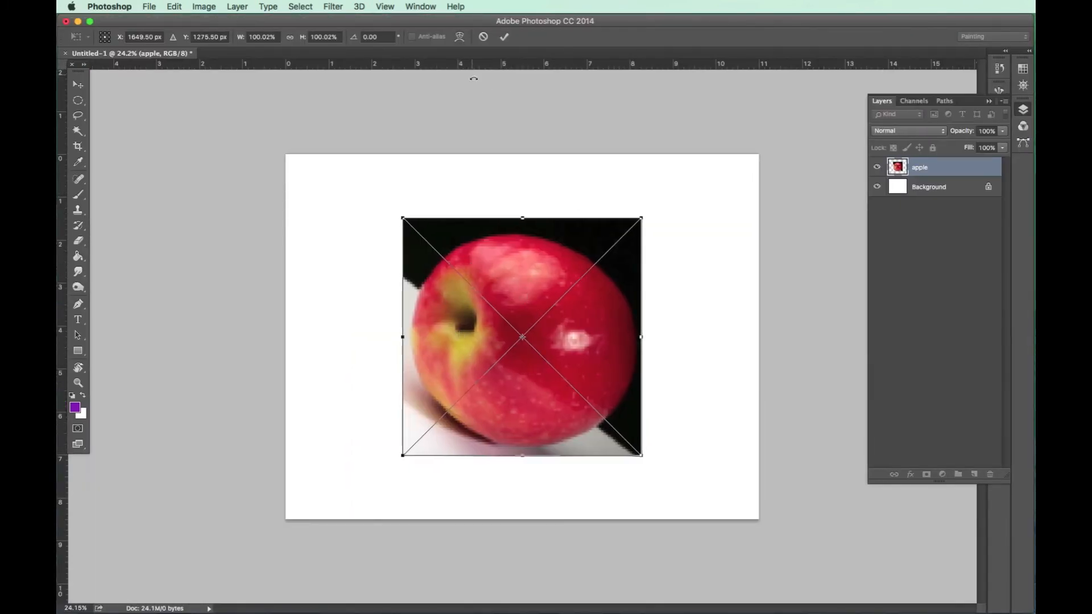
mouse_move(541, 277)
mouse_down()
mouse_move(490, 241)
mouse_move(456, 237)
mouse_move(529, 287)
mouse_move(547, 282)
mouse_move(537, 266)
mouse_up()
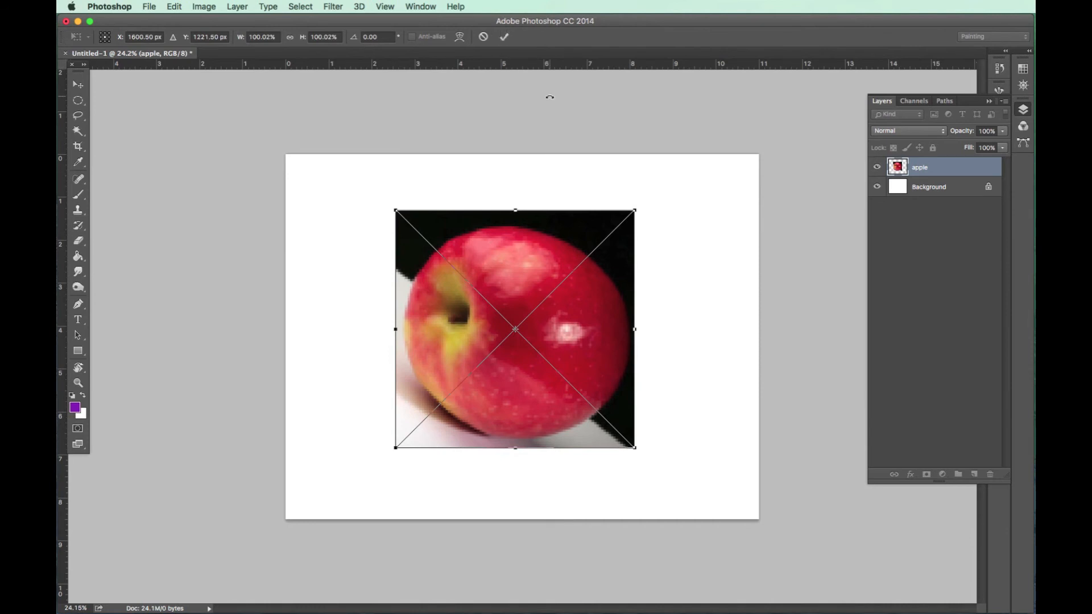
key(Return)
key(b)
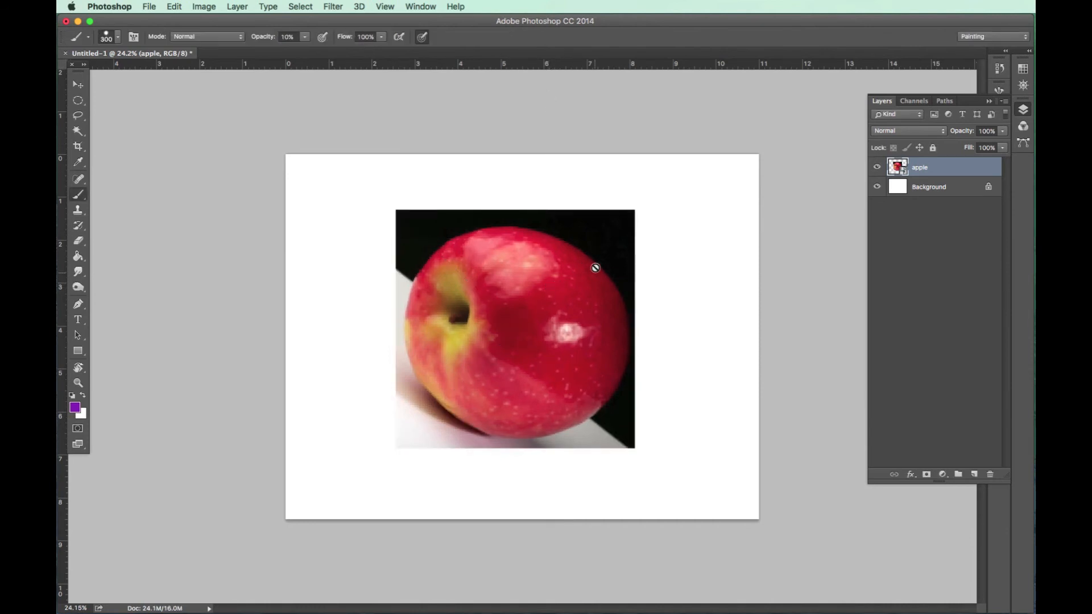
- Toggle the apple layer's visibility off and on, and move the apple picture to the left side of the canvas
click(78, 84)
click(877, 167)
click(877, 167)
drag(564, 345, 460, 352)
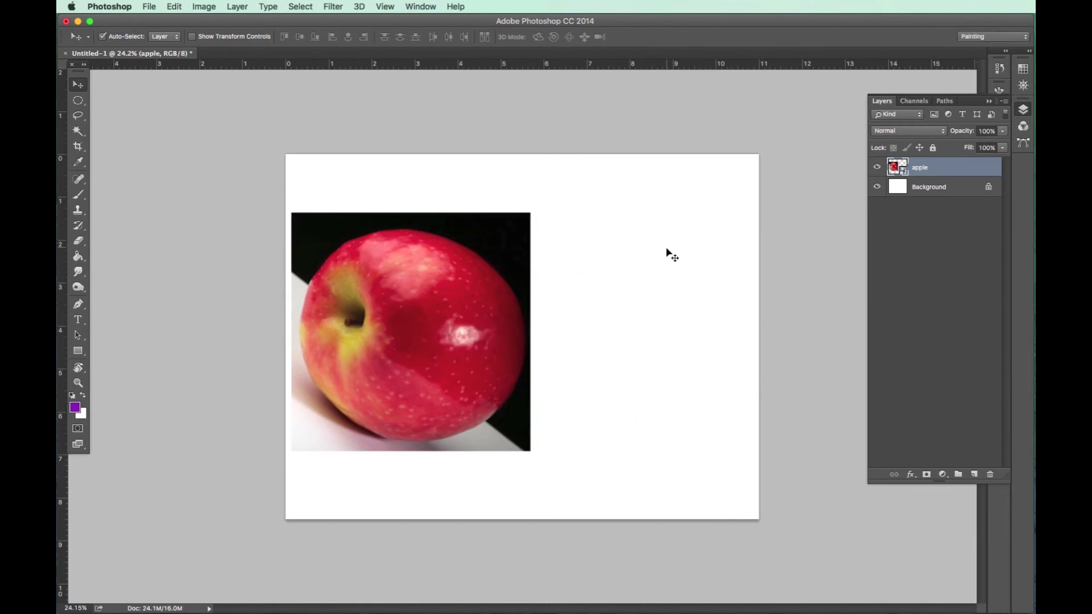
drag(353, 304, 410, 331)
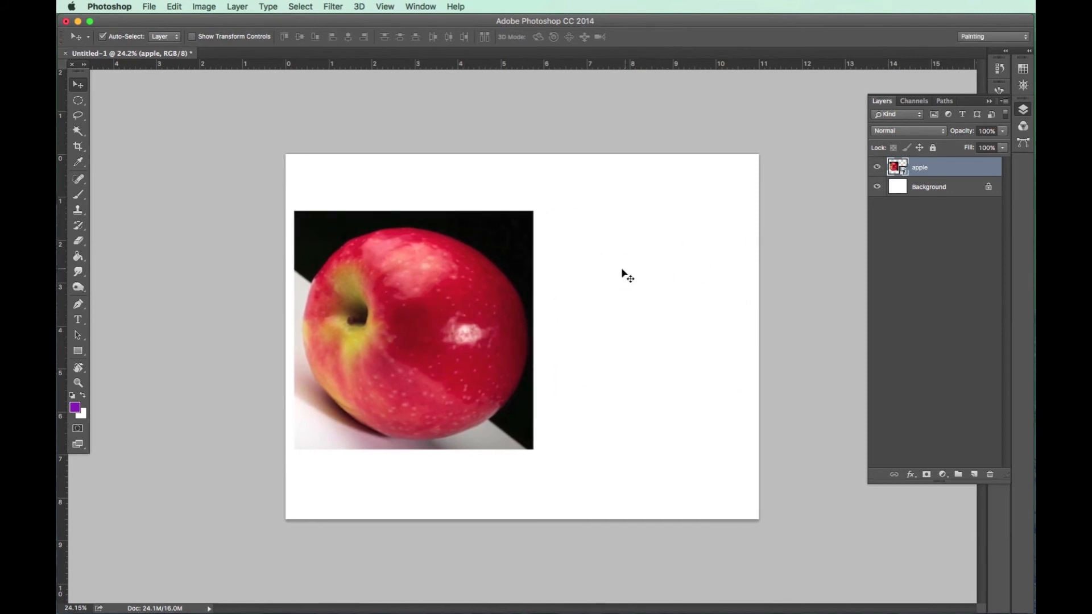
- Start Free Transform on the apple layer, try shrinking it out of proportion, and undo that scaling
click(174, 7)
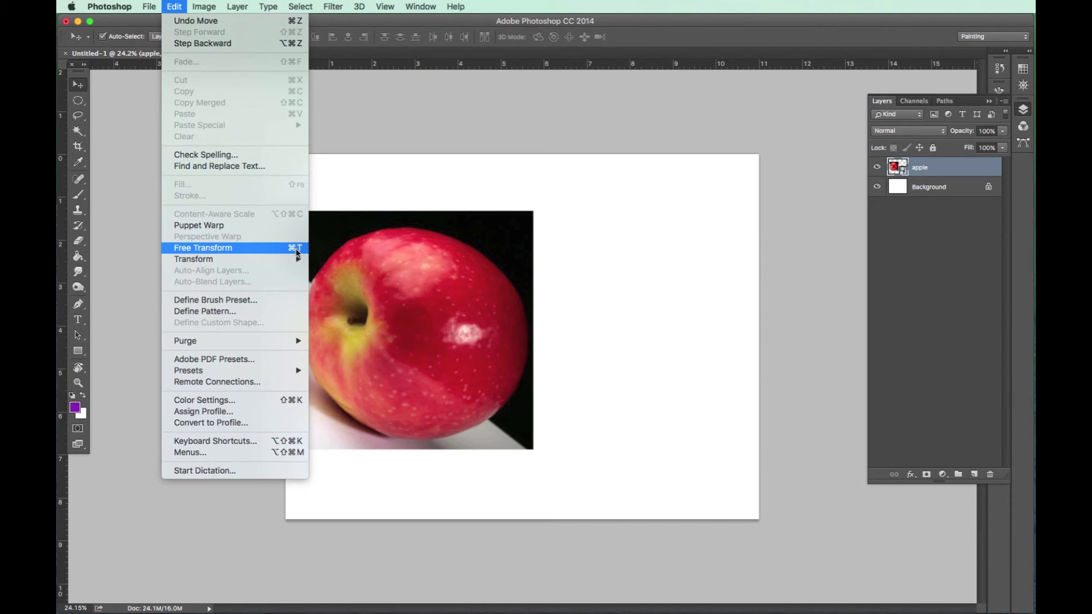
click(380, 128)
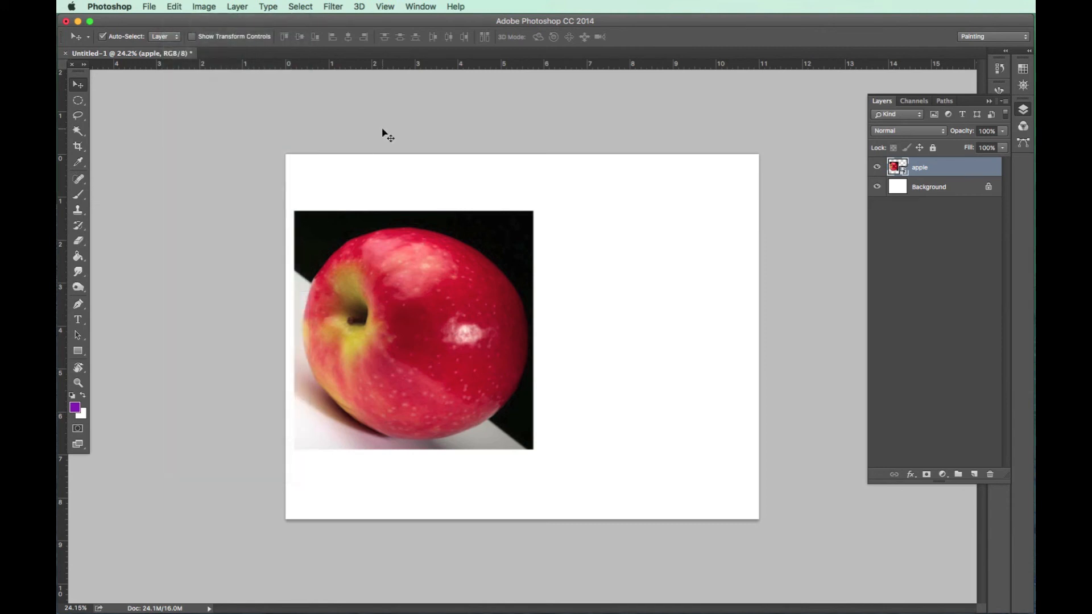
key(super+t)
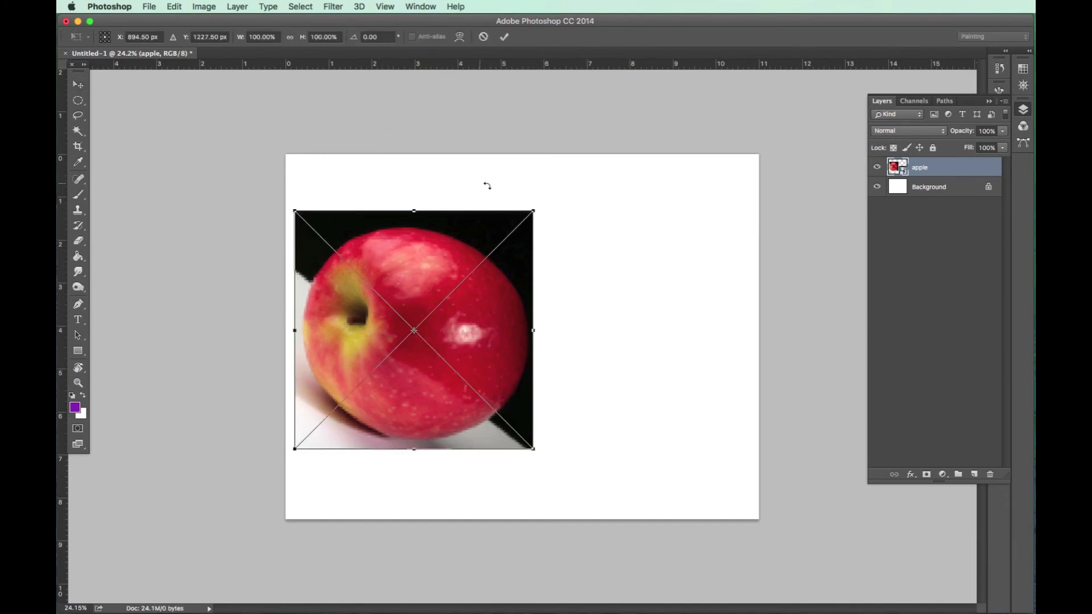
drag(534, 211, 388, 276)
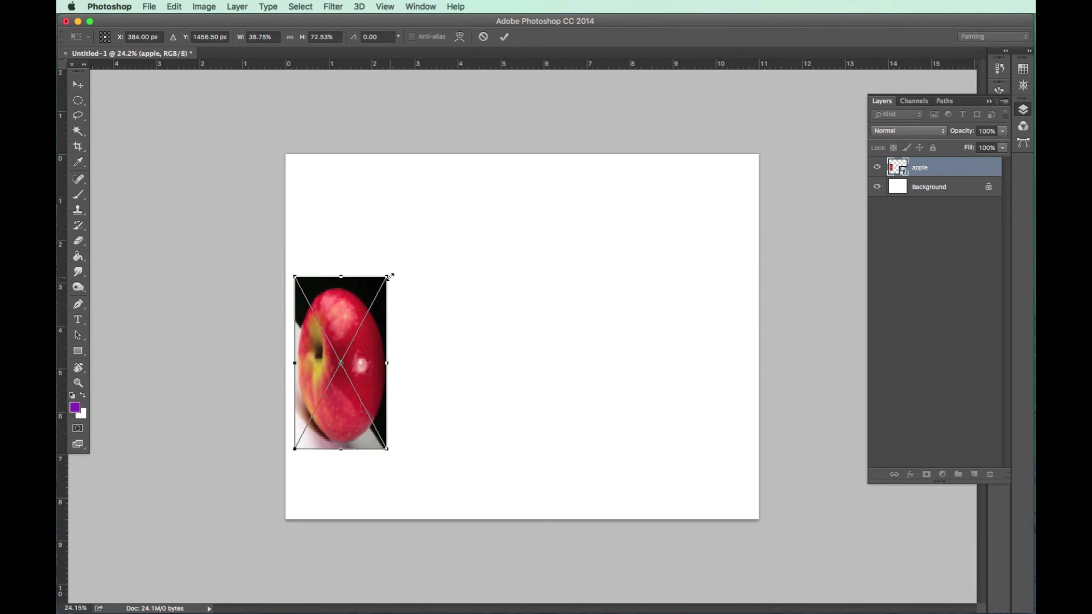
key(super+z)
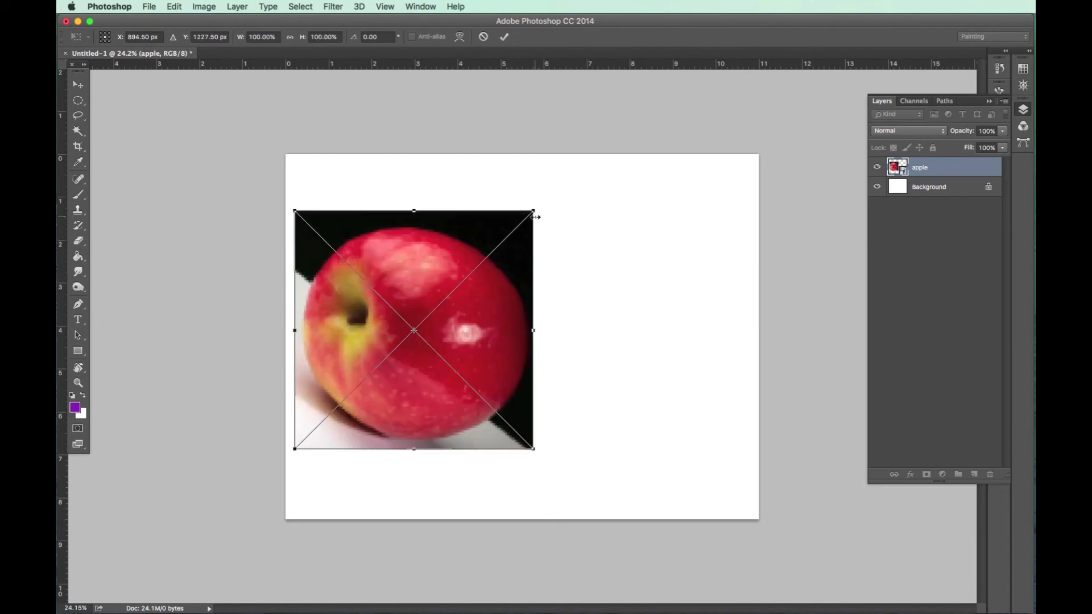
- Scale the apple proportionally to about 83%, nudge it within the left half of the canvas, and apply the transform
drag(533, 209, 484, 243)
mouse_move(456, 342)
mouse_down()
mouse_move(457, 319)
mouse_move(453, 334)
mouse_up()
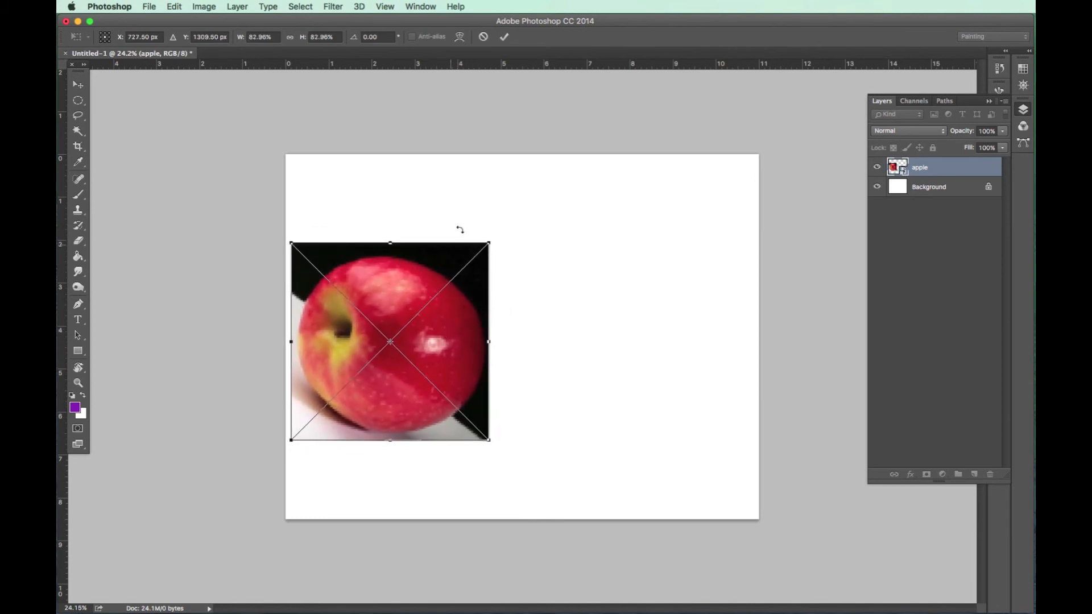
click(505, 37)
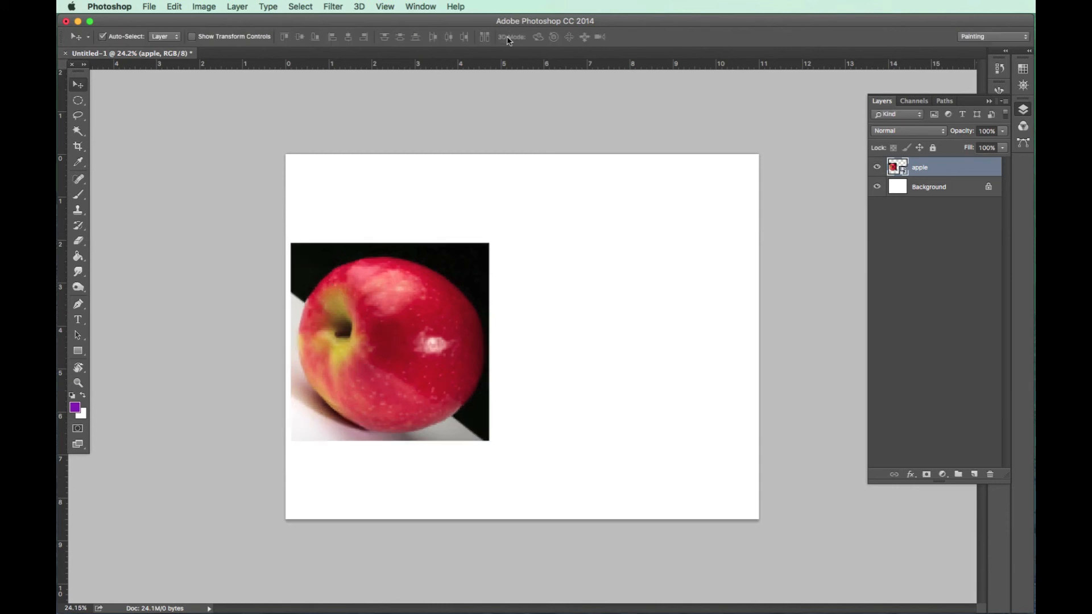
- Add a new layer above the apple layer with the Brush tool active, and shift the floating tool palette clear of the workspace
click(973, 474)
key(b)
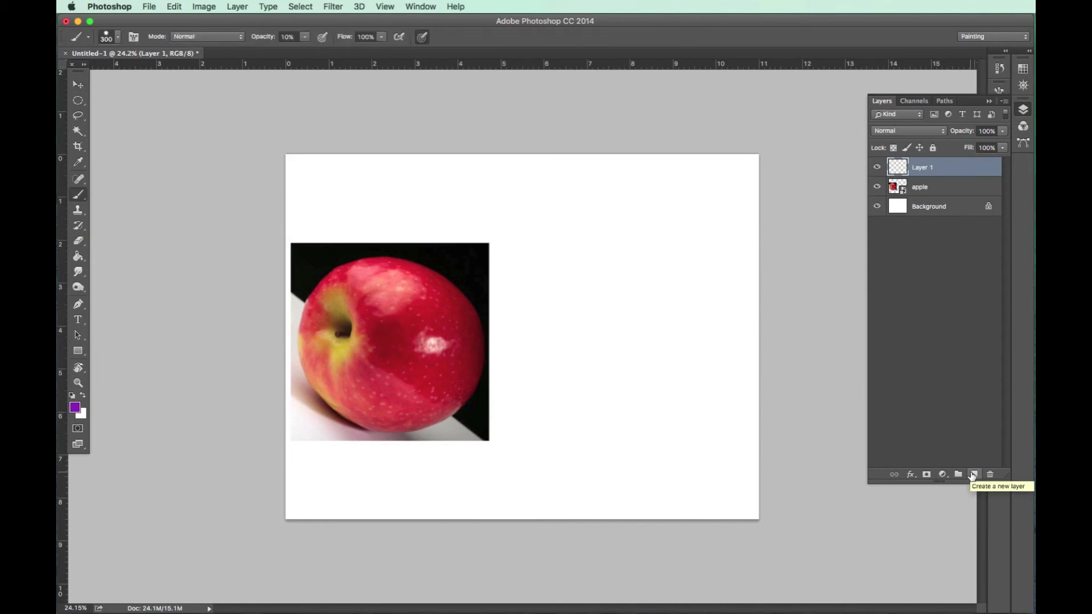
click(615, 326)
mouse_move(615, 326)
mouse_down()
mouse_move(653, 334)
mouse_move(619, 346)
mouse_move(624, 314)
mouse_move(587, 335)
mouse_move(604, 316)
mouse_up()
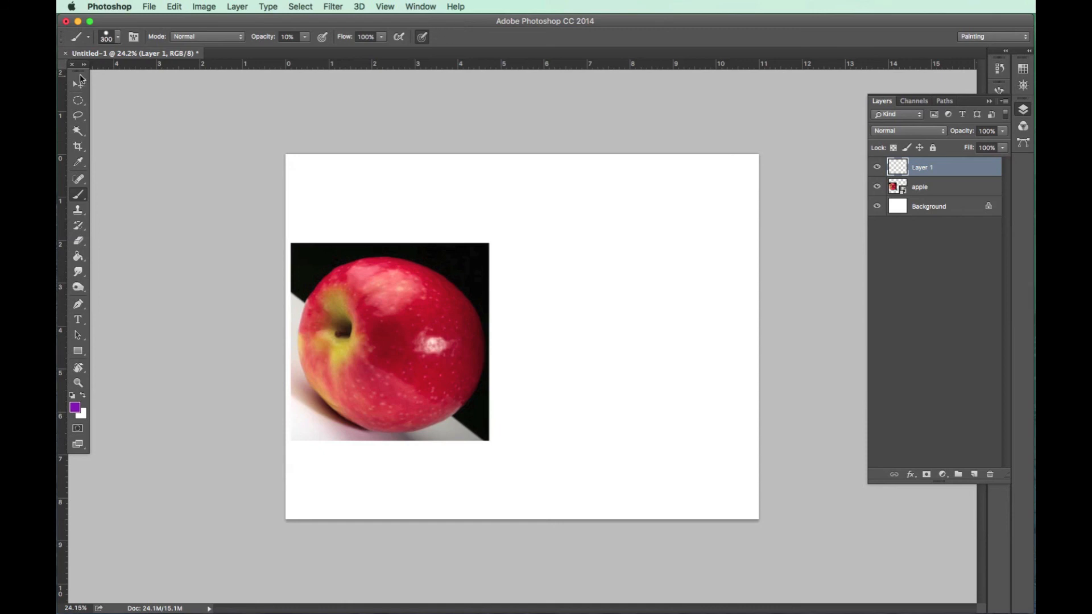
drag(79, 72, 76, 71)
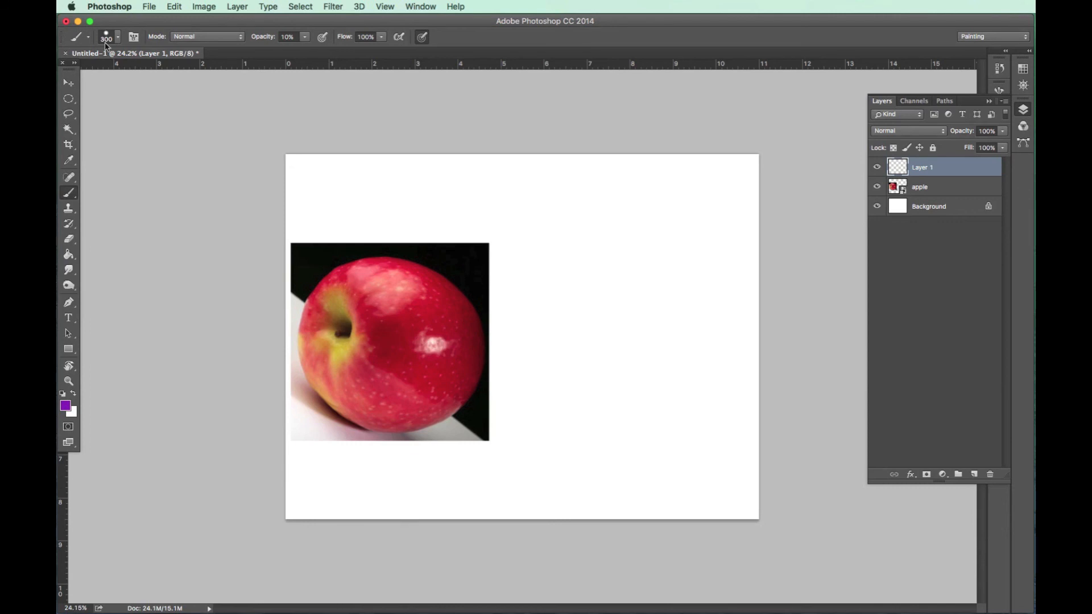
- Save the document on the Desktop in Photoshop format, named "apple" followed by the artist's last name and 0905
click(150, 7)
click(180, 130)
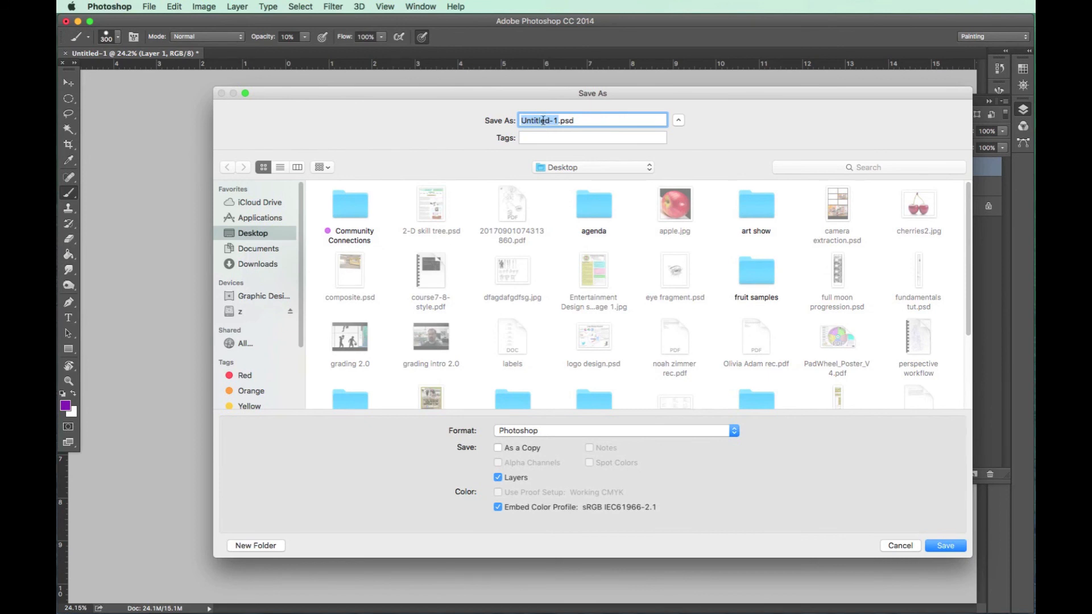
text(apple)
text(verzatt)
text(0905)
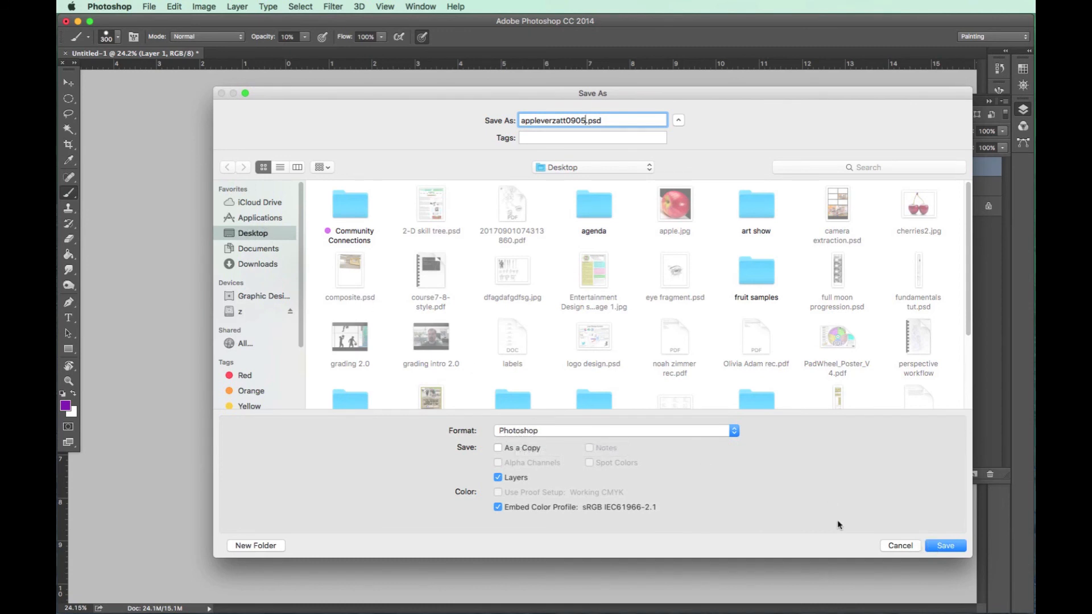
click(945, 545)
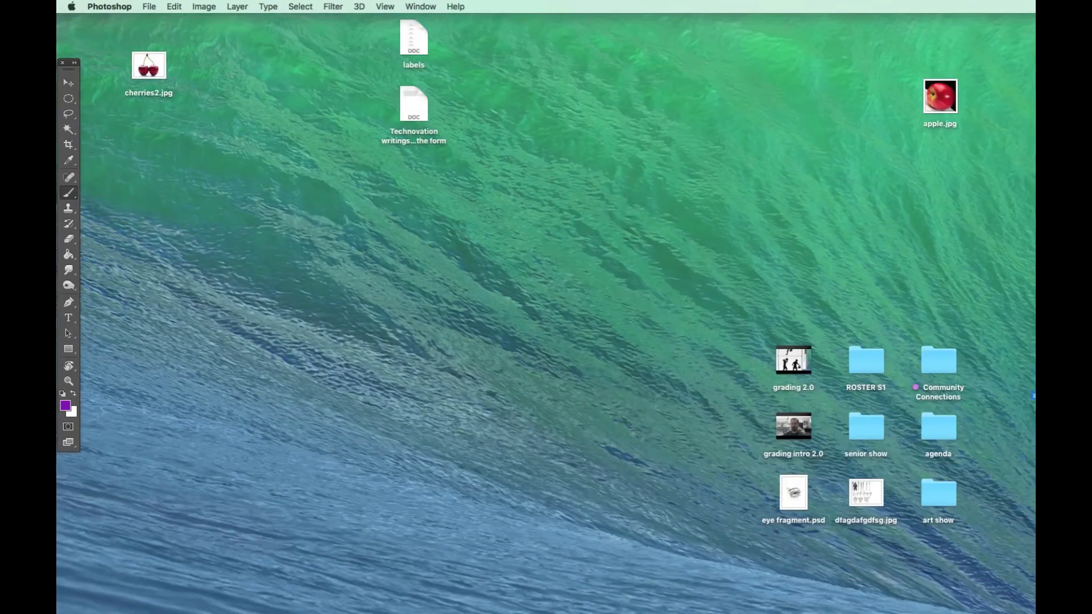
- Switch to Firefox, close the apple.jpg preview to view the fruit painting lesson folder in Google Drive, and minimize the browser
click(576, 298)
drag(580, 301, 635, 284)
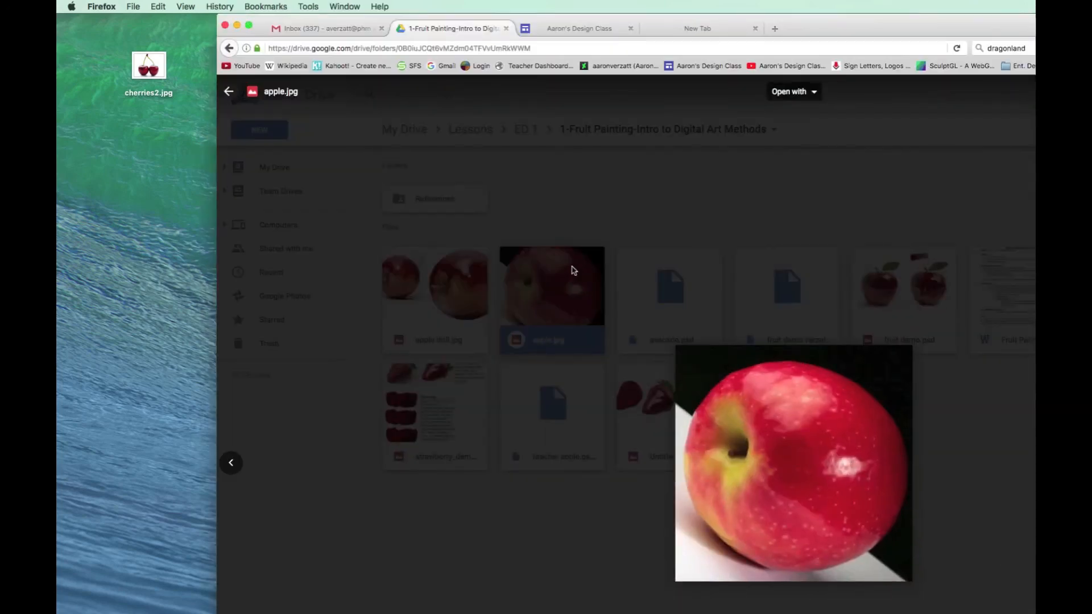
click(572, 267)
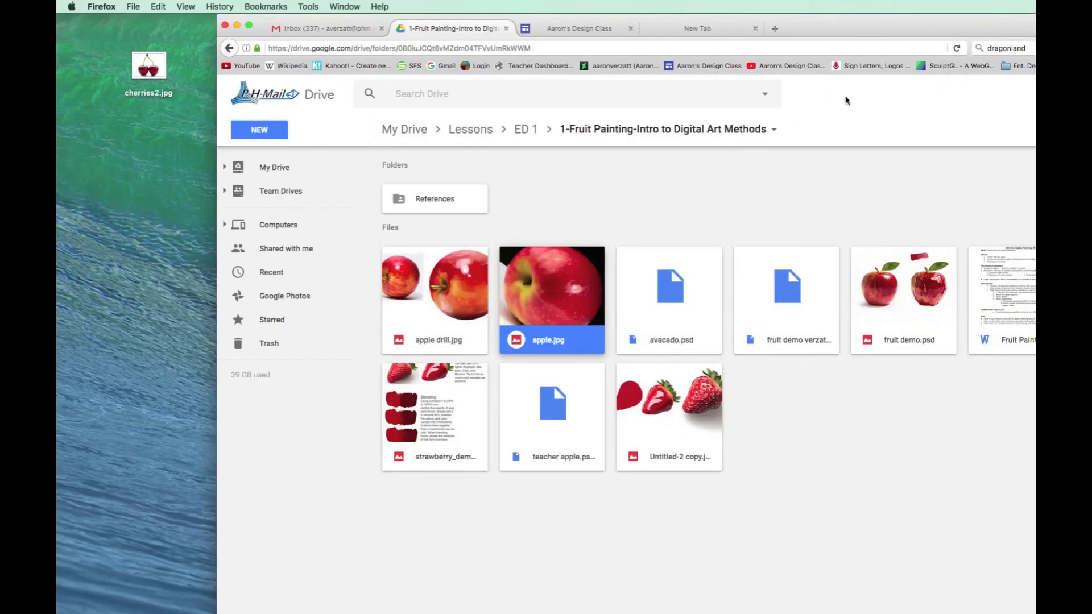
drag(854, 26, 666, 384)
drag(645, 295, 832, 155)
drag(831, 377, 862, 16)
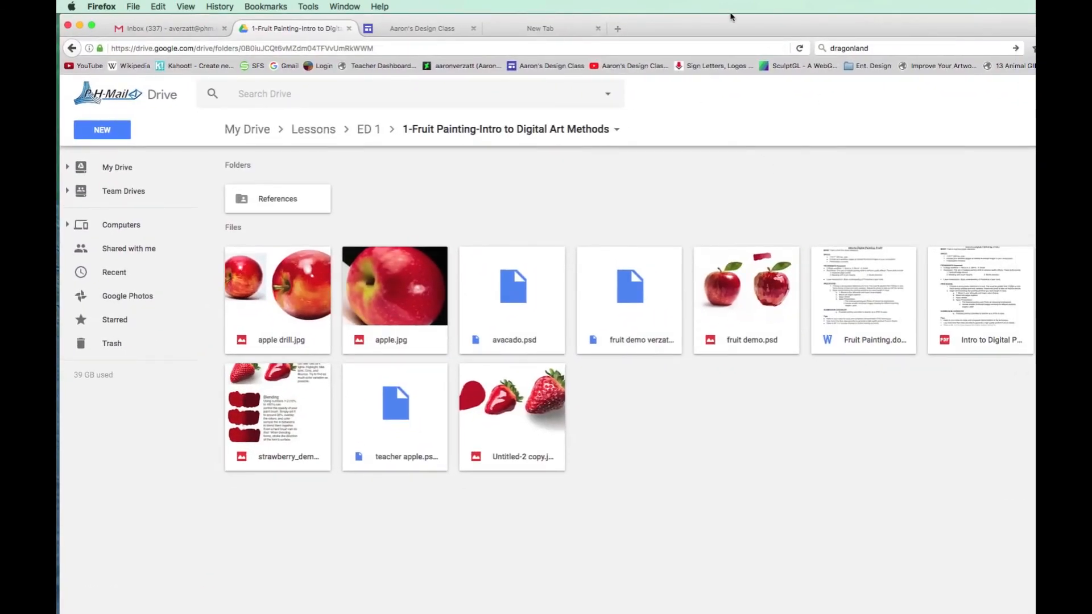
click(80, 25)
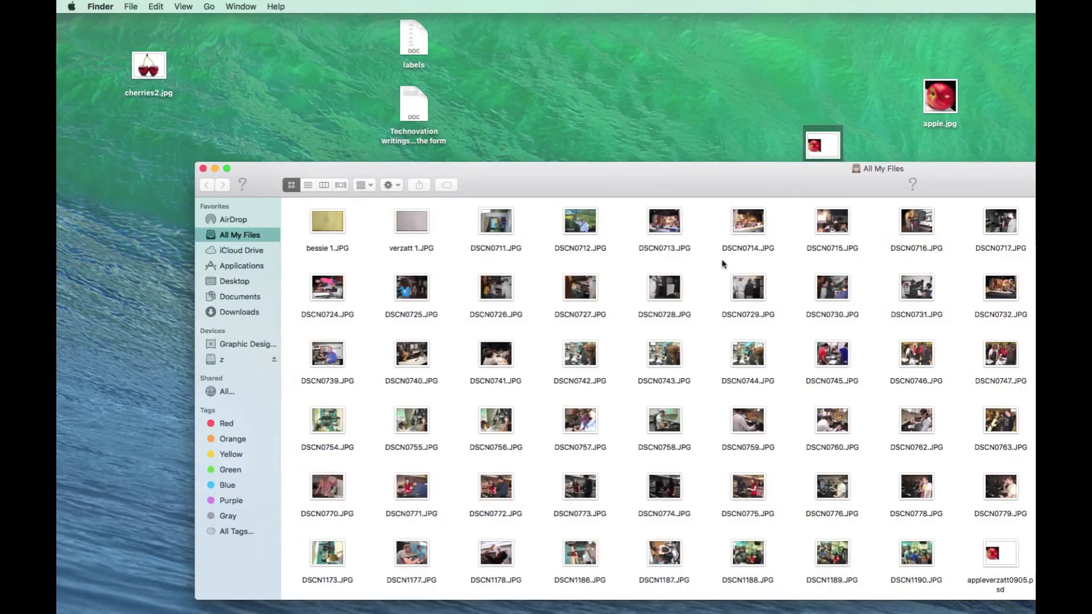
- Show the z drive in Finder, move the saved apple PSD to a clear spot on the desktop, and dismiss the Finder window
drag(776, 177, 667, 77)
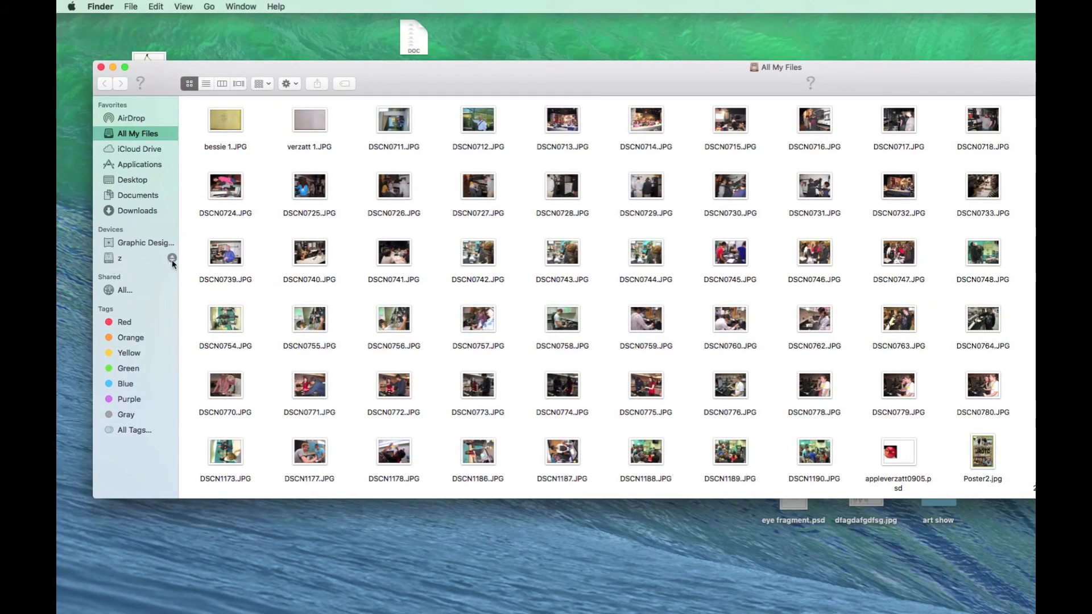
click(117, 262)
drag(575, 85, 546, 204)
drag(814, 146, 726, 85)
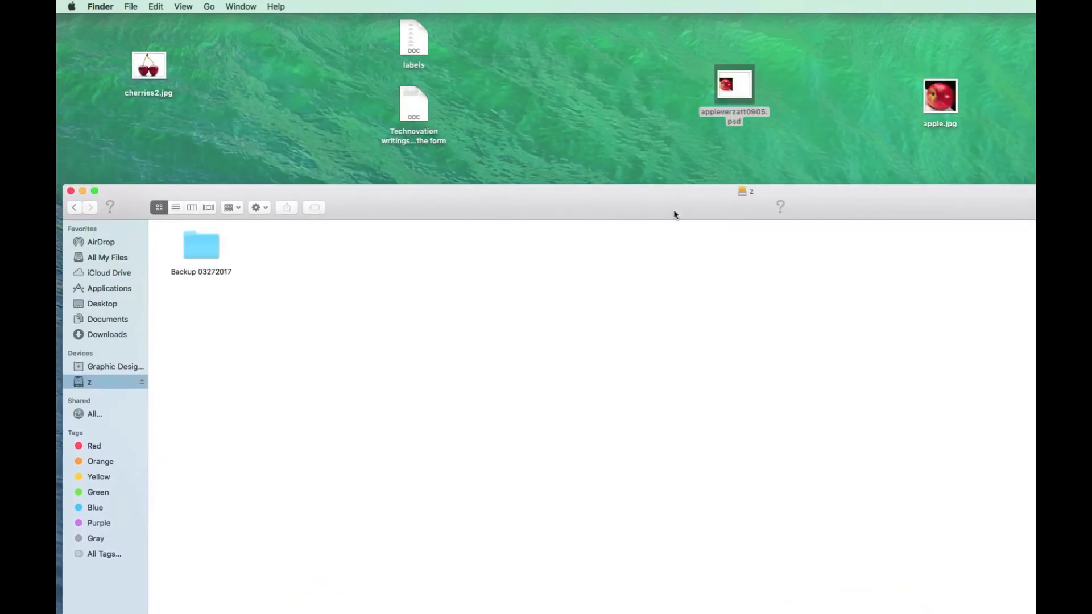
drag(676, 215, 715, 170)
drag(233, 171, 237, 154)
click(114, 130)
click(449, 321)
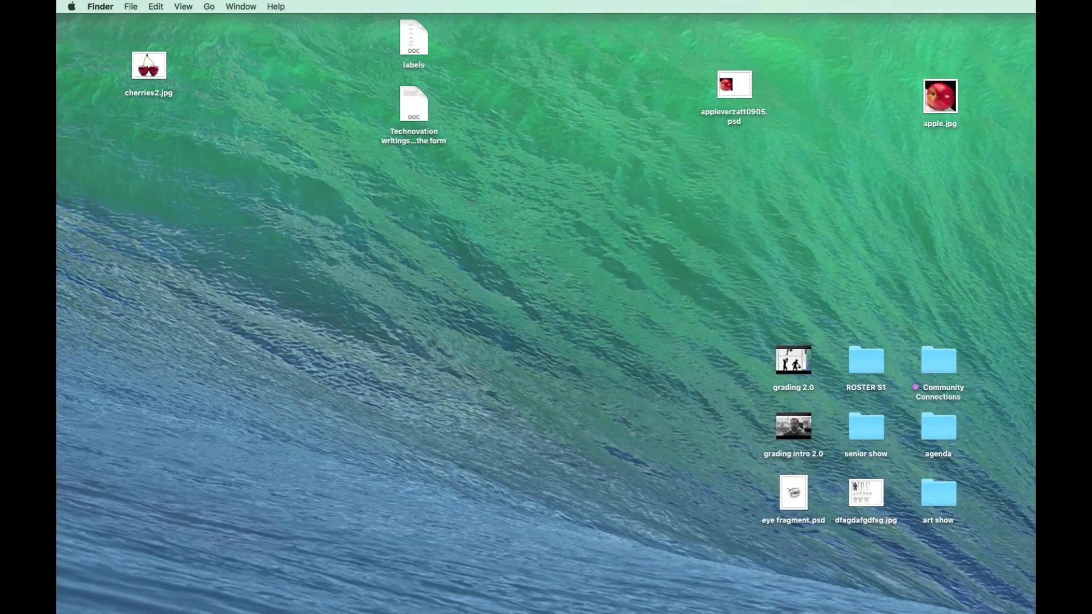